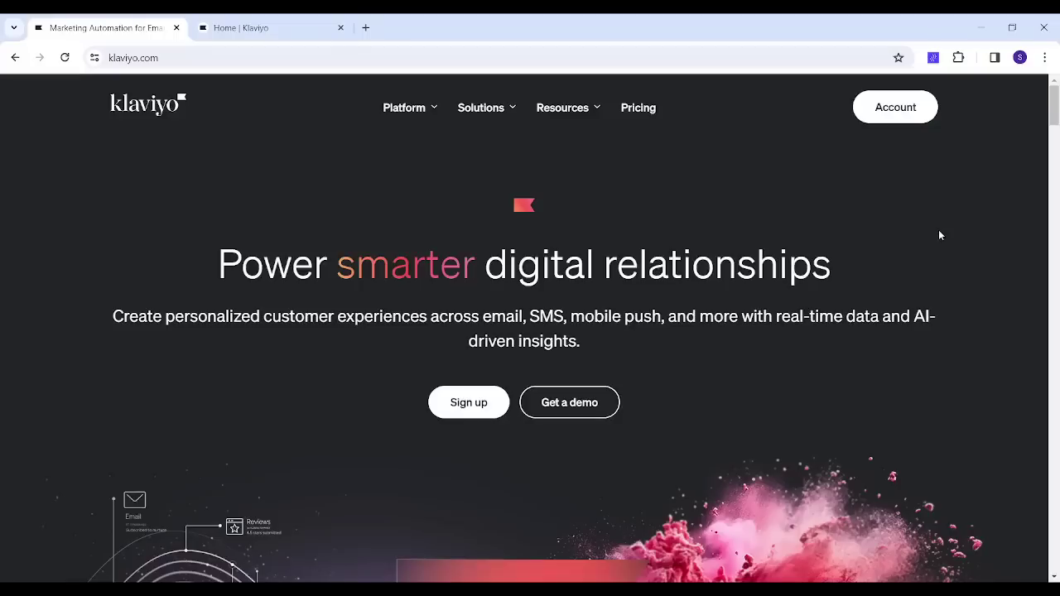
Switch to the Home | Klaviyo tab to show the account dashboard.
left_click(294, 22)
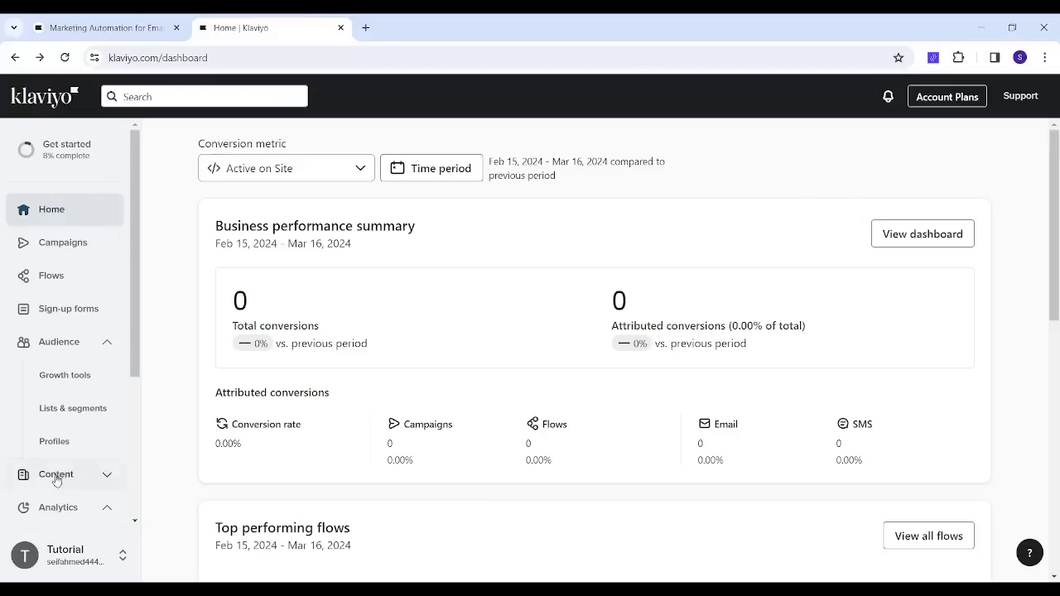
Start a new campaign from the Campaigns page and name it 'Campaign 1'.
left_click(72, 242)
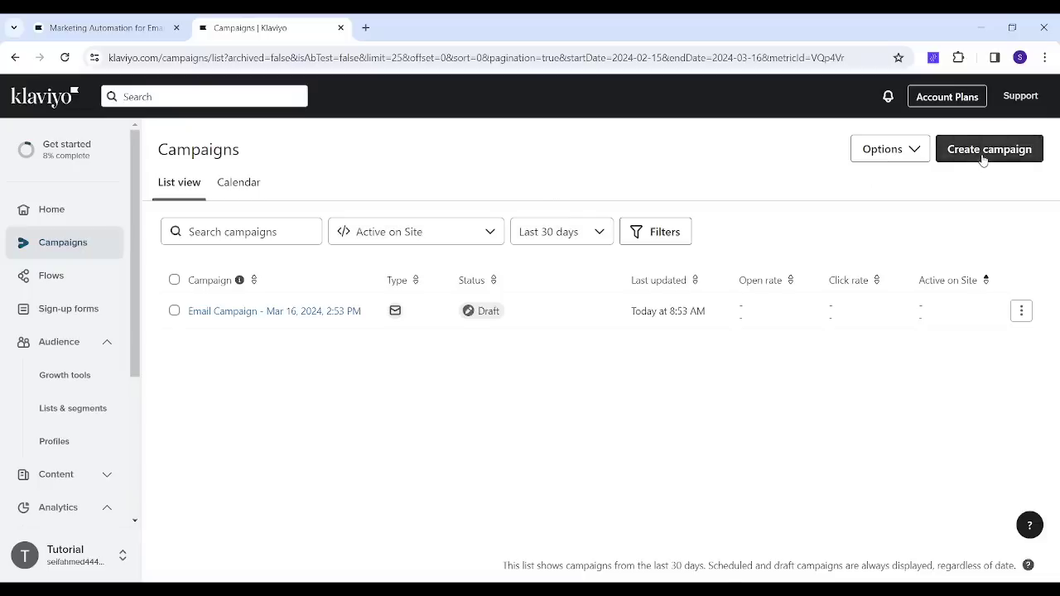
left_click(984, 153)
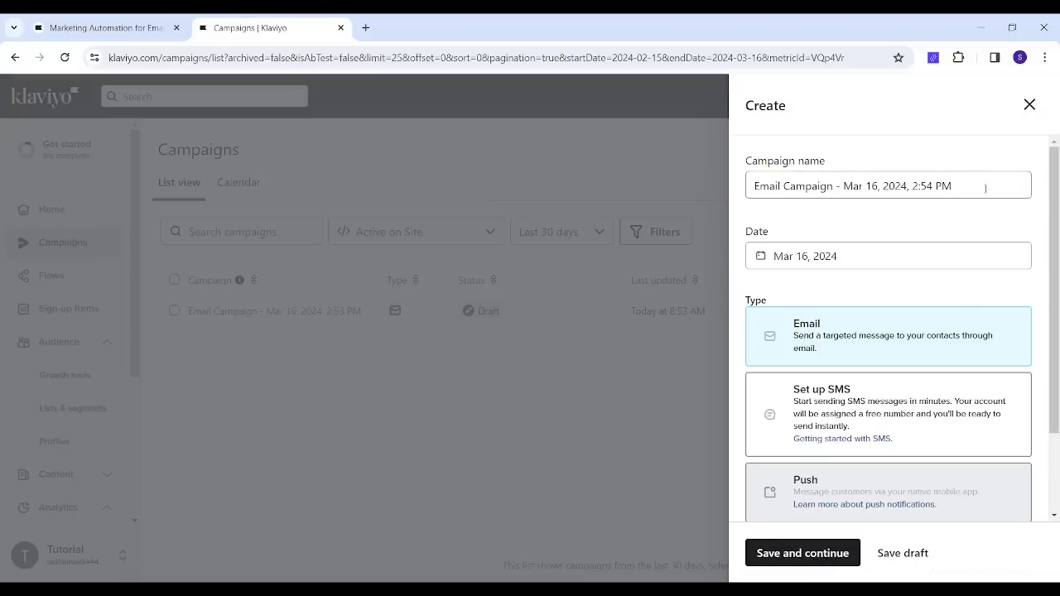
left_click_drag(985, 188, 748, 172)
type("Camo")
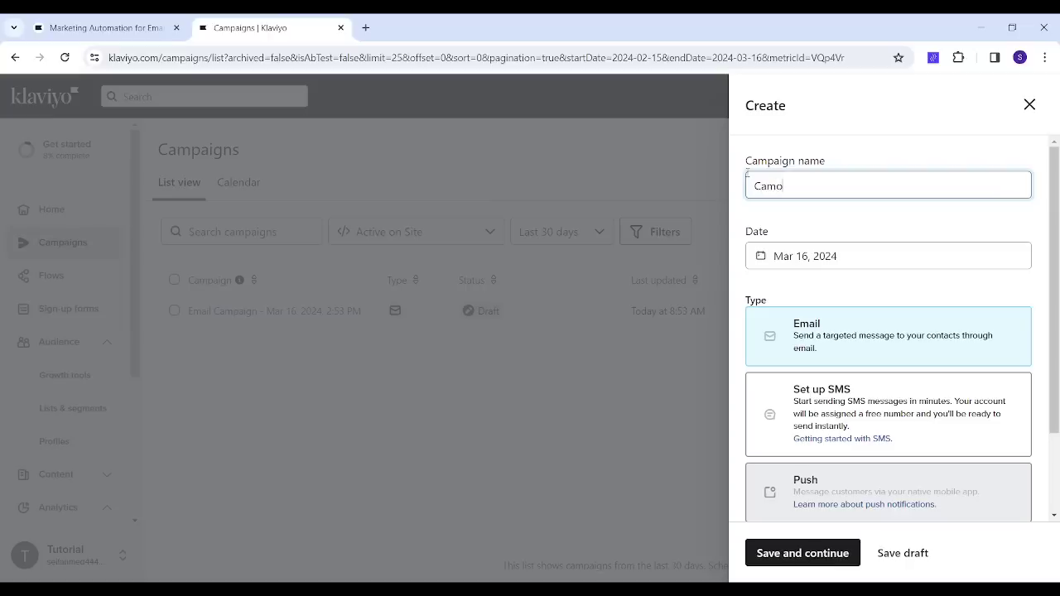
key("BackSpace")
type("paign 1")
Keep the Mar 16, 2024 date and save the email campaign.
left_click(943, 249)
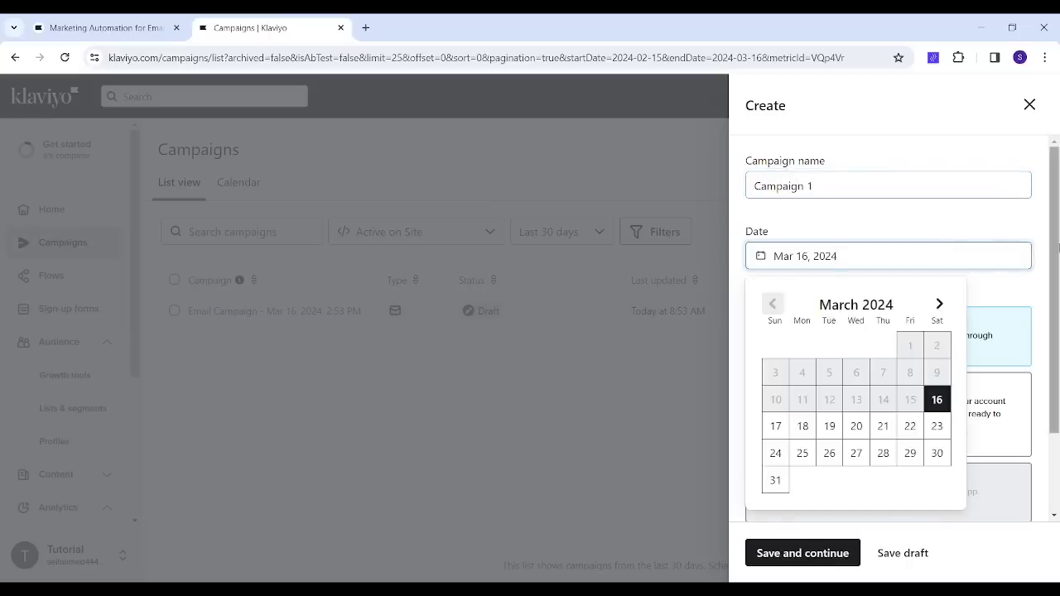
left_click(1035, 277)
scroll(1034, 277, "down", 2)
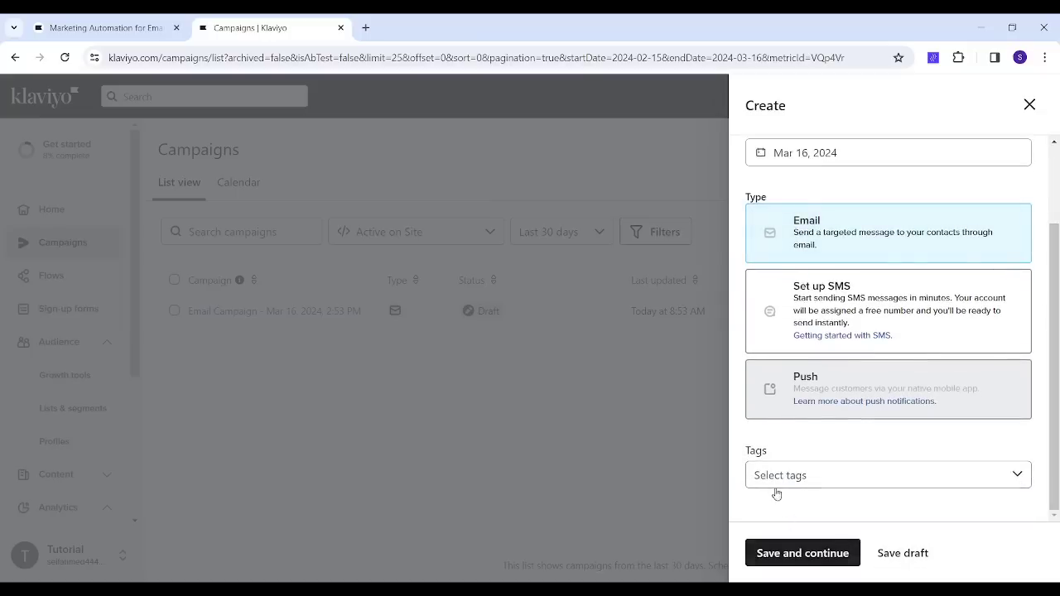
left_click(793, 550)
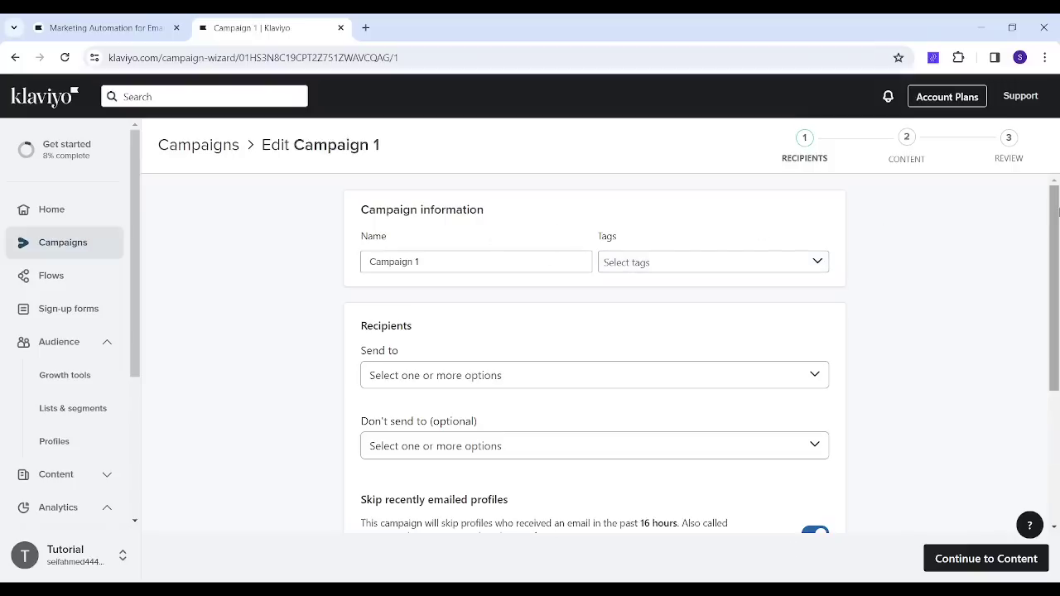
Send Campaign 1 to the Newsletter list (about 1 person) and review tracking settings.
scroll(762, 232, "down", 1)
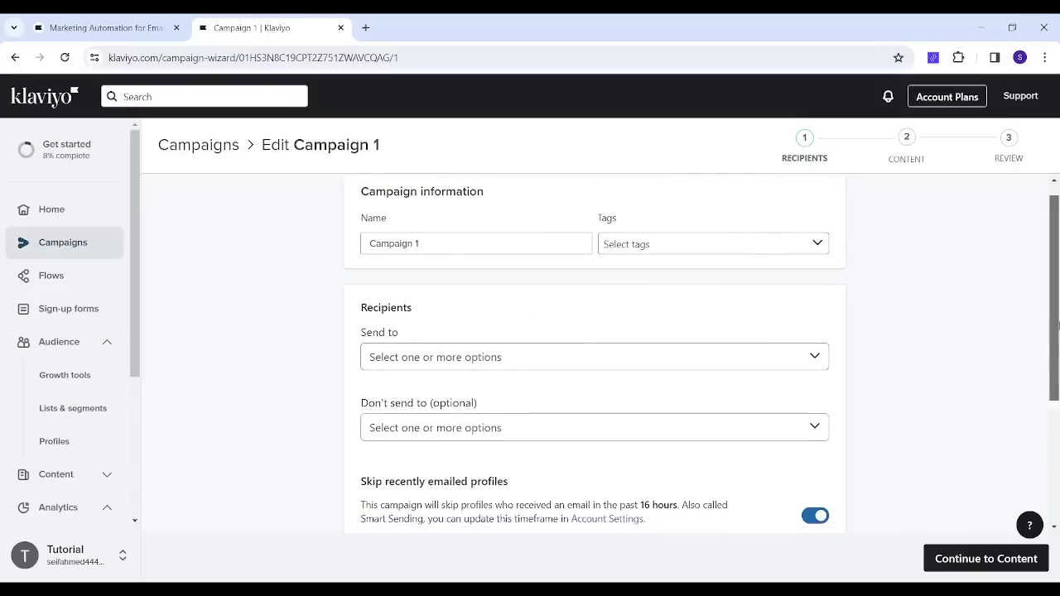
scroll(1058, 328, "down", 1)
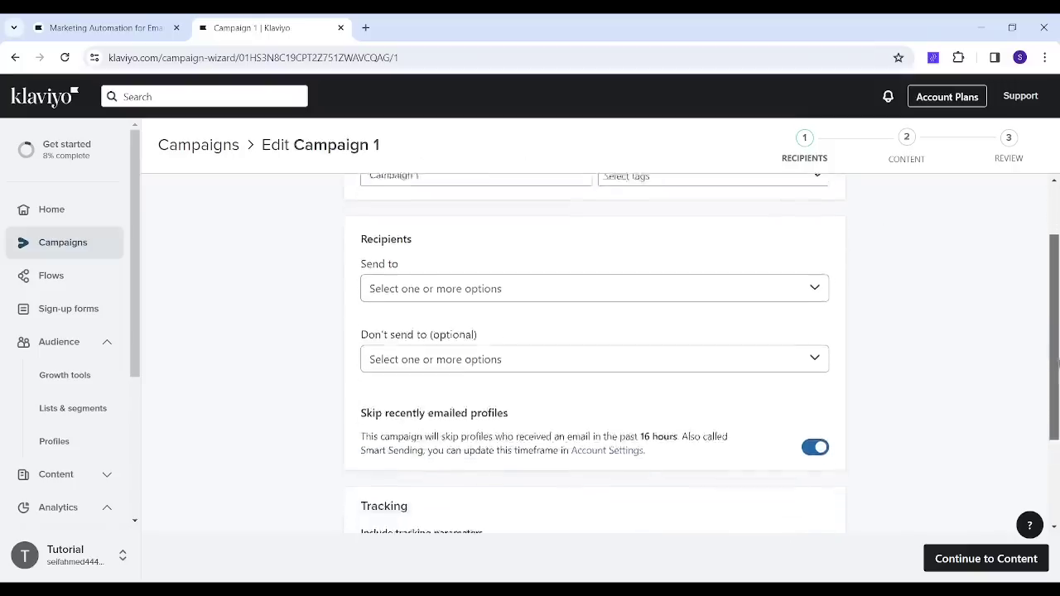
left_click(391, 289)
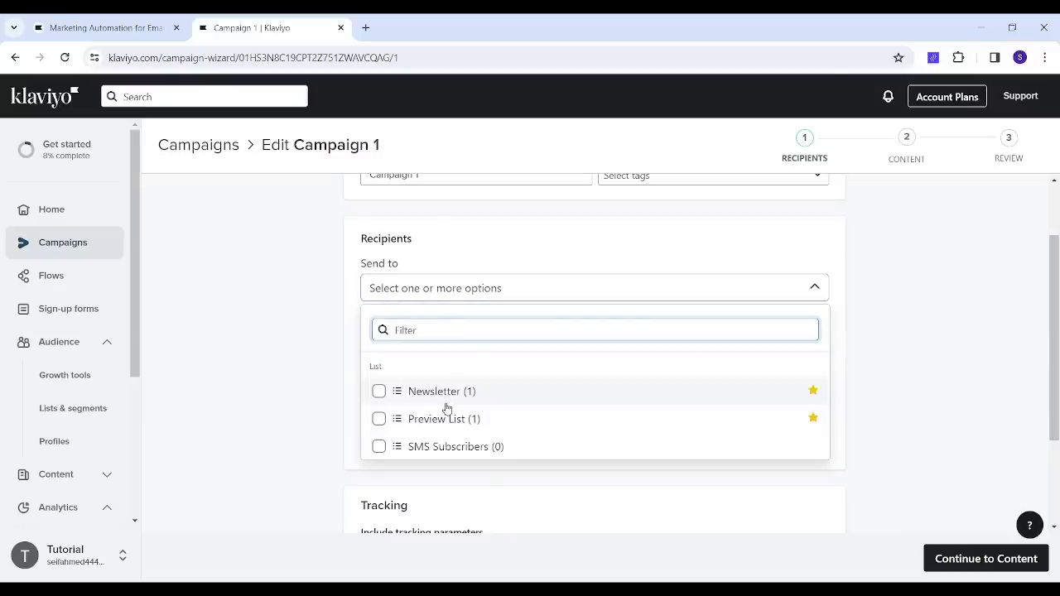
left_click(377, 394)
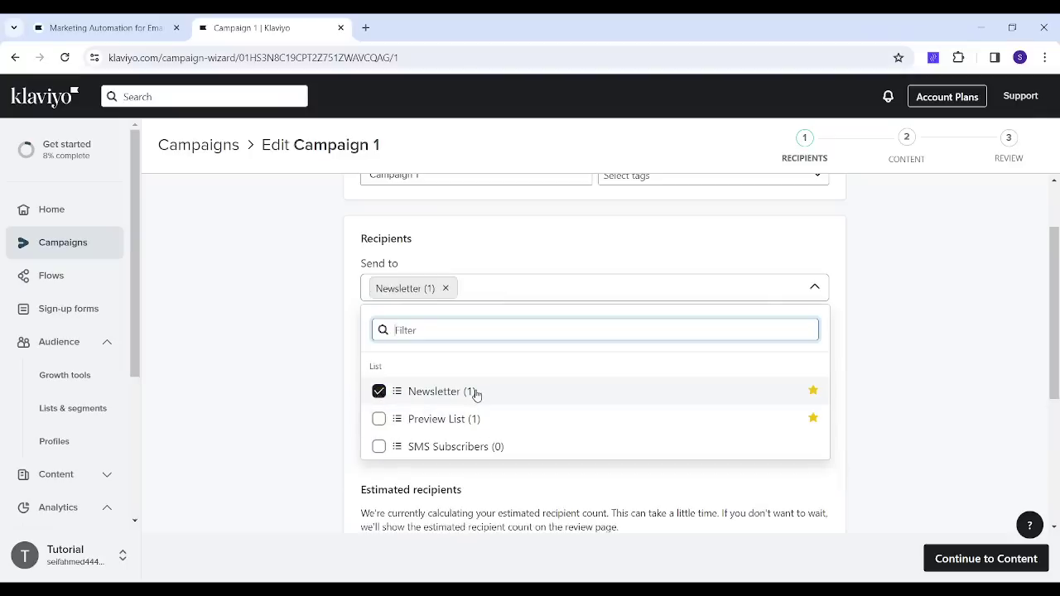
left_click(297, 328)
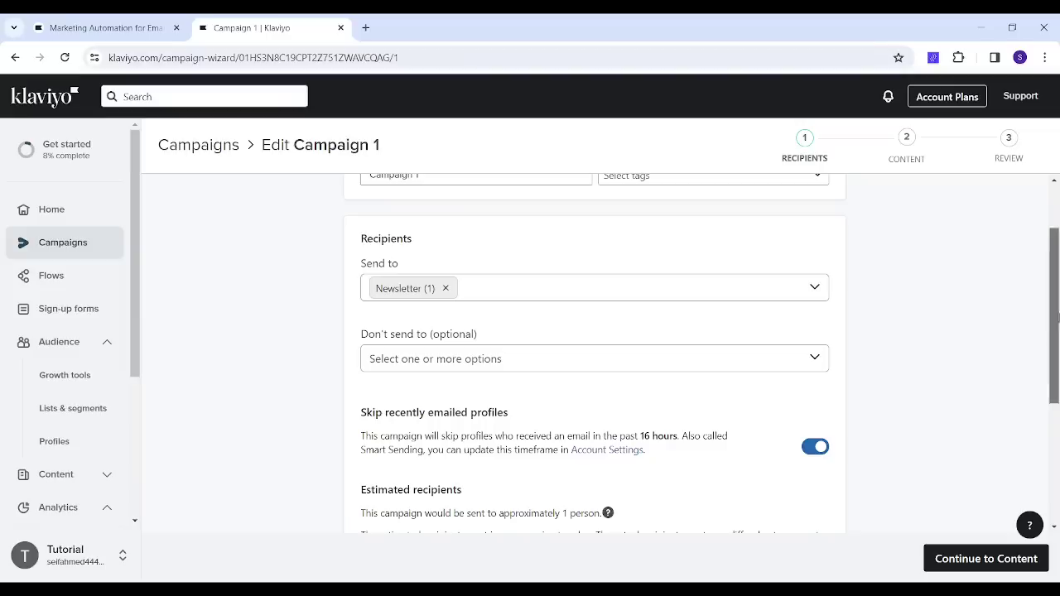
left_click_drag(1055, 319, 1056, 454)
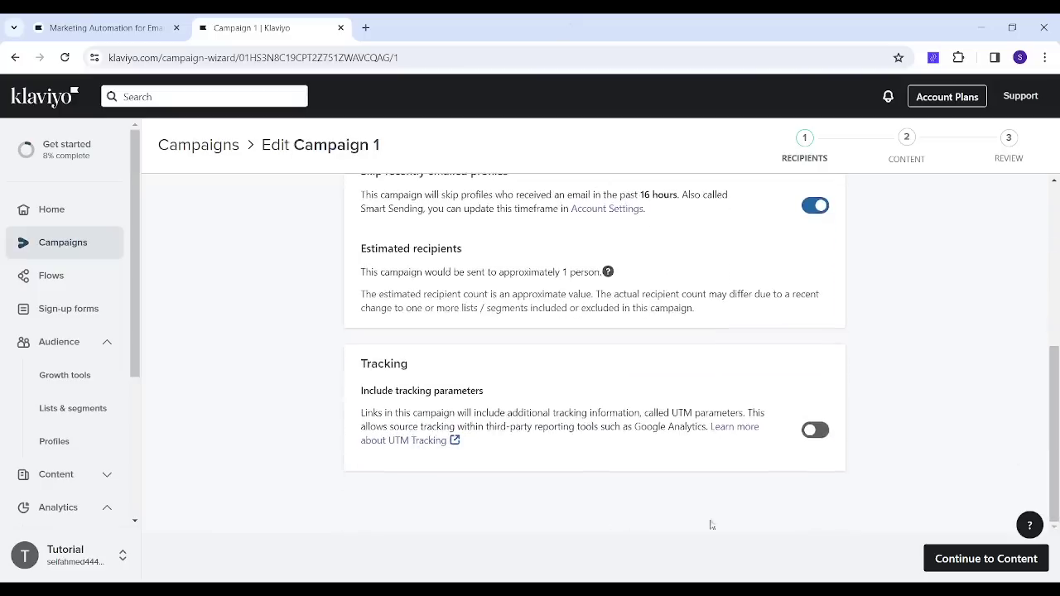
Move to the content step and enter the subject line 'Welcome'.
left_click(945, 559)
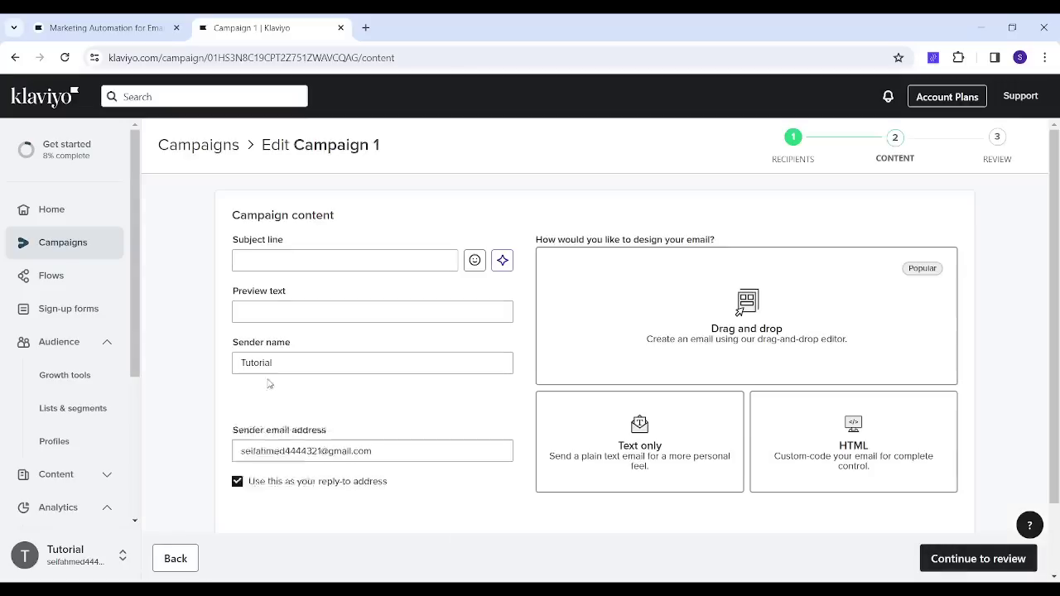
left_click_drag(1055, 250, 1058, 271)
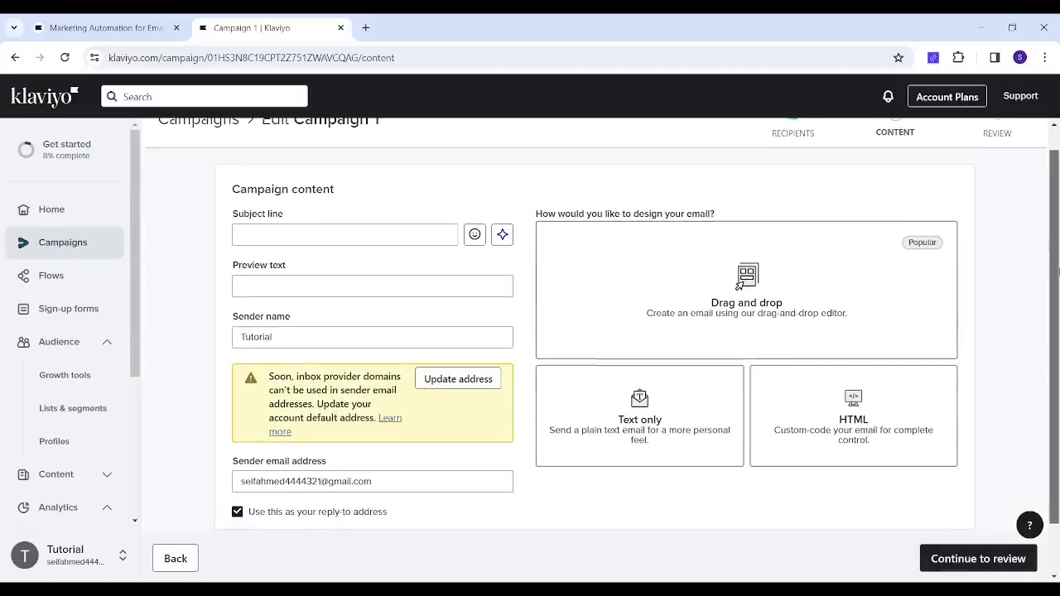
left_click(363, 233)
type("Welcome")
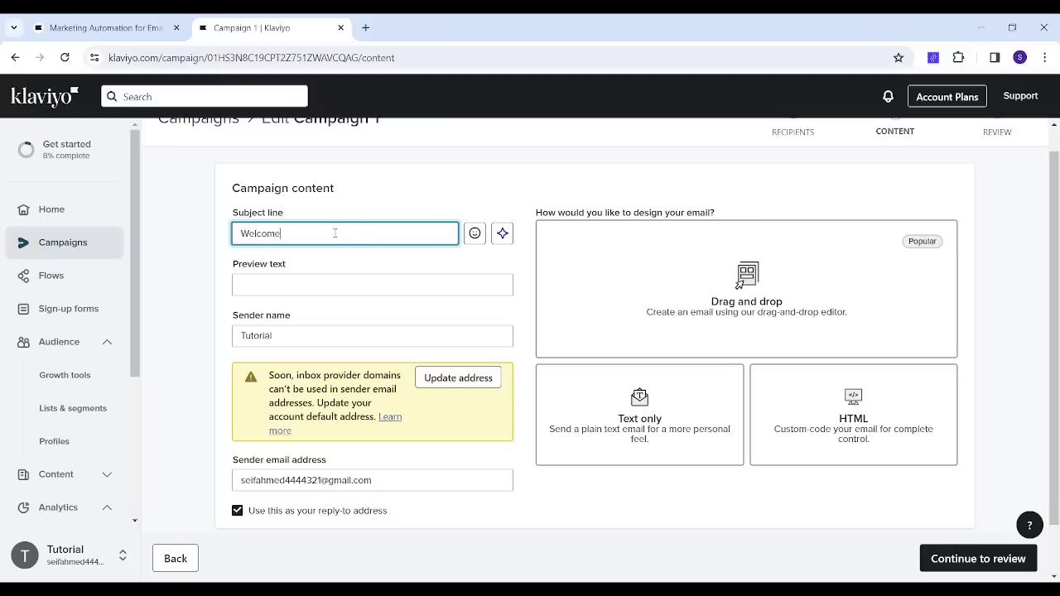
Replace the existing sender name with 'Seif'.
left_click(296, 335)
left_click_drag(290, 336, 201, 335)
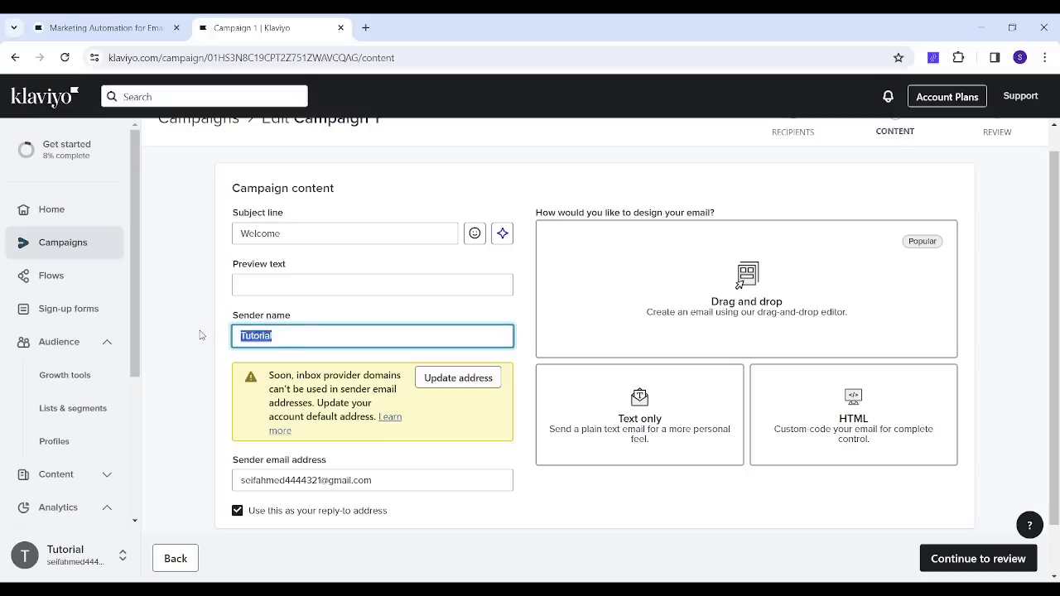
type("Seif")
left_click(202, 359)
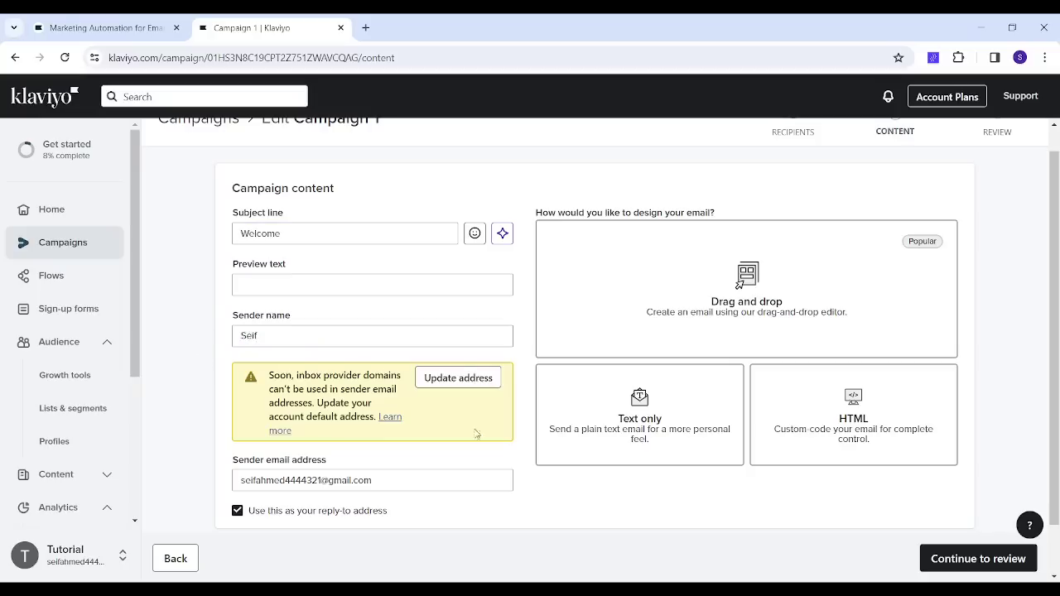
scroll(1046, 336, "down", 2)
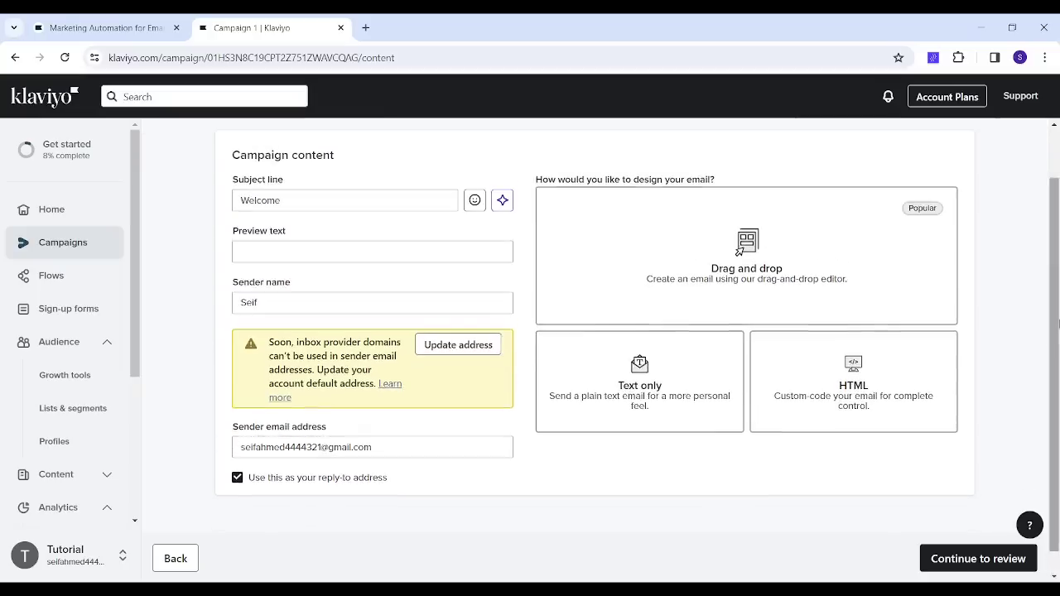
scroll(1046, 332, "up", 2)
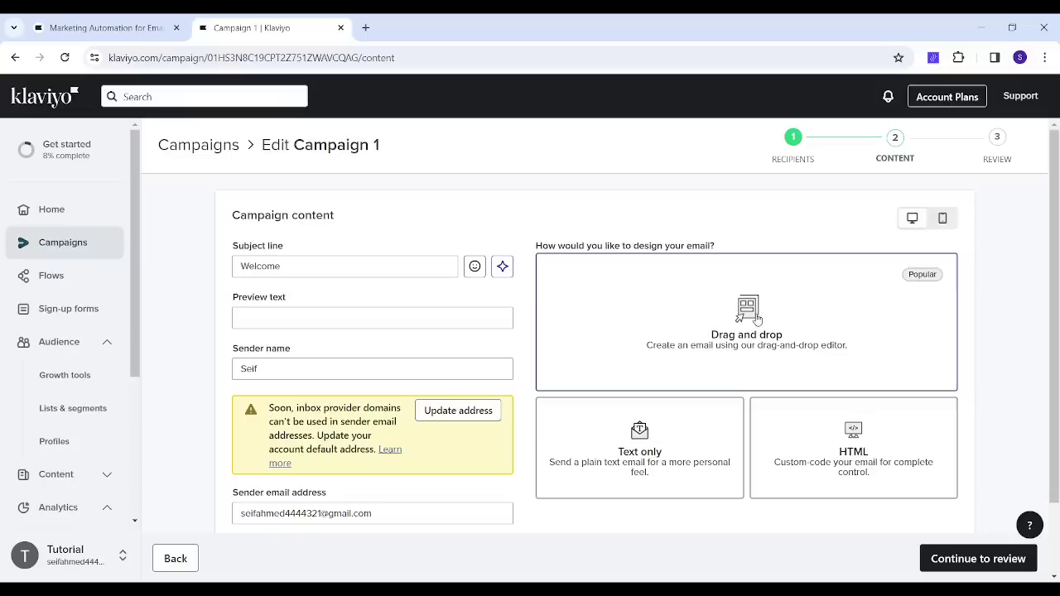
Choose the drag-and-drop editor and preview the Easter - Special Occasion template.
left_click(750, 315)
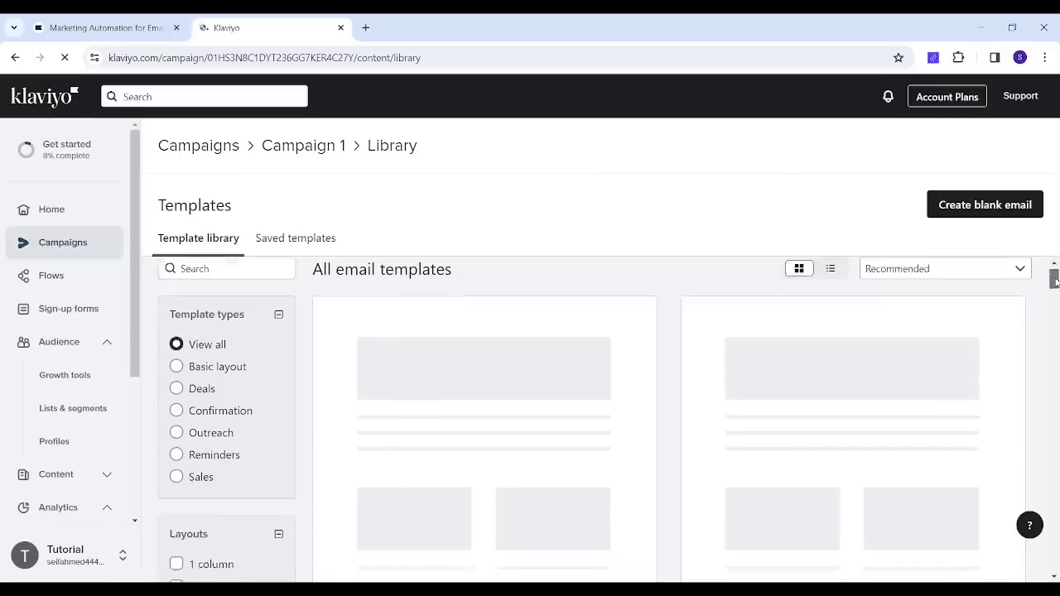
left_click_drag(1056, 281, 1056, 277)
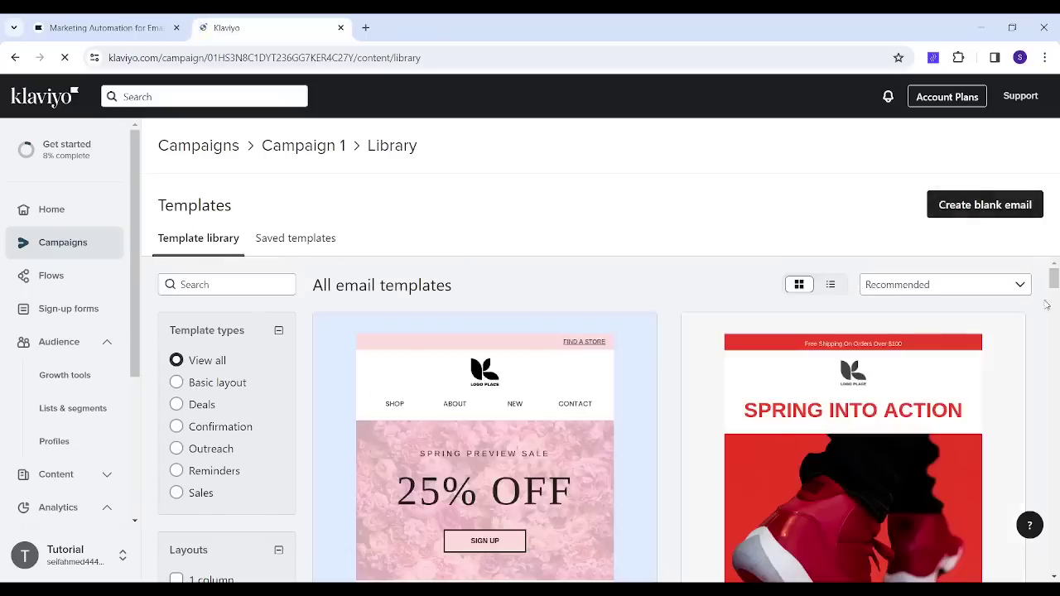
left_click_drag(1054, 278, 1055, 352)
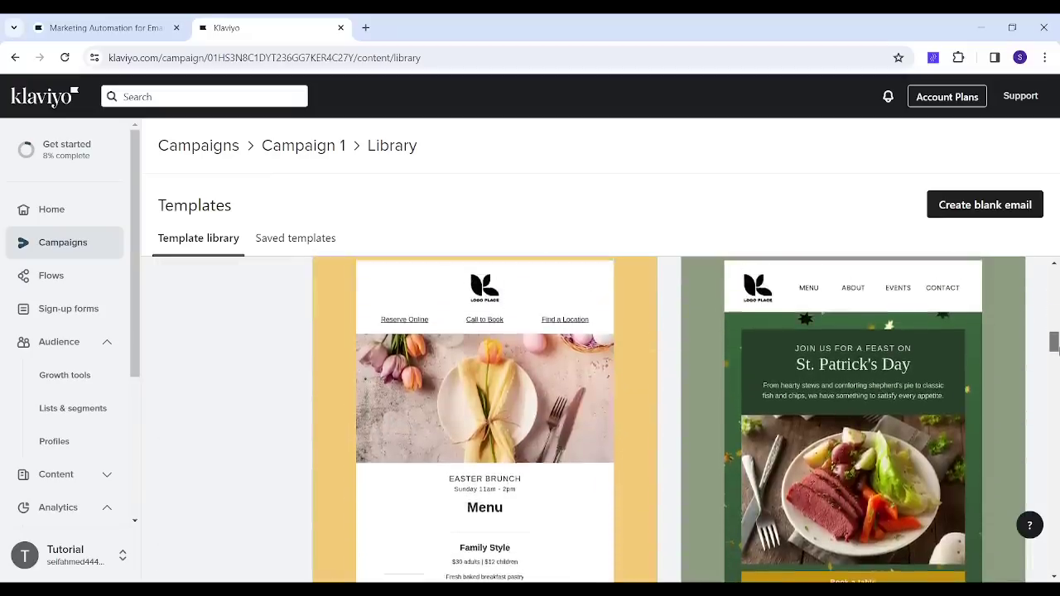
left_click_drag(1054, 349, 1055, 354)
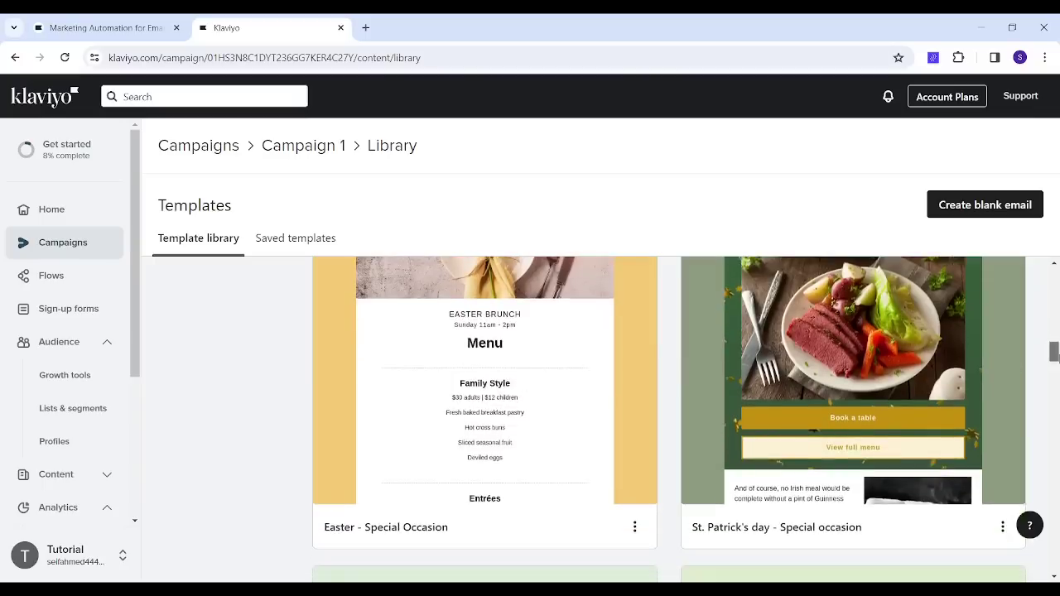
scroll(553, 429, "up", 1)
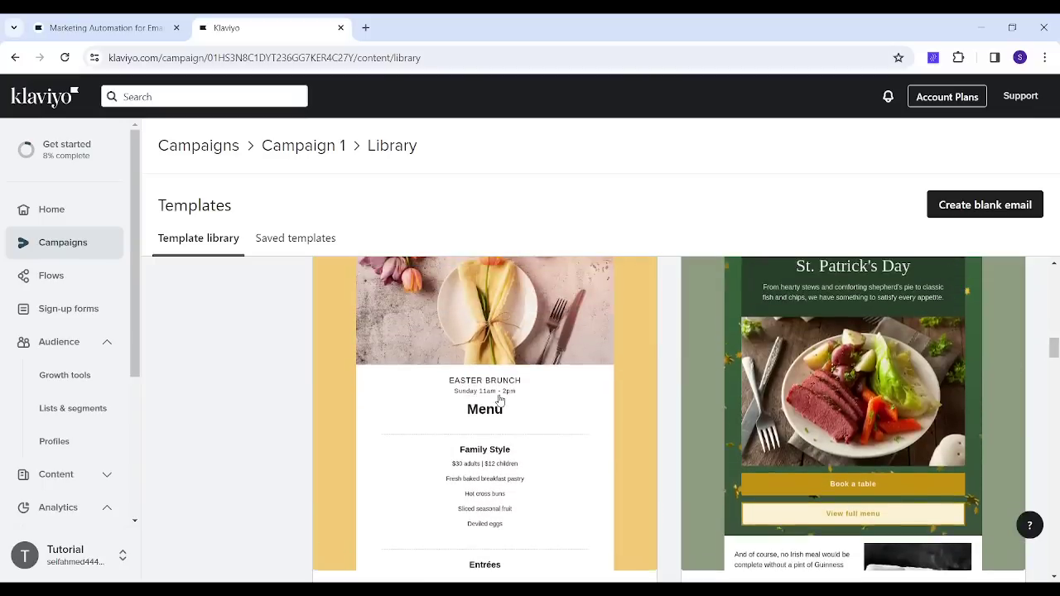
left_click(500, 400)
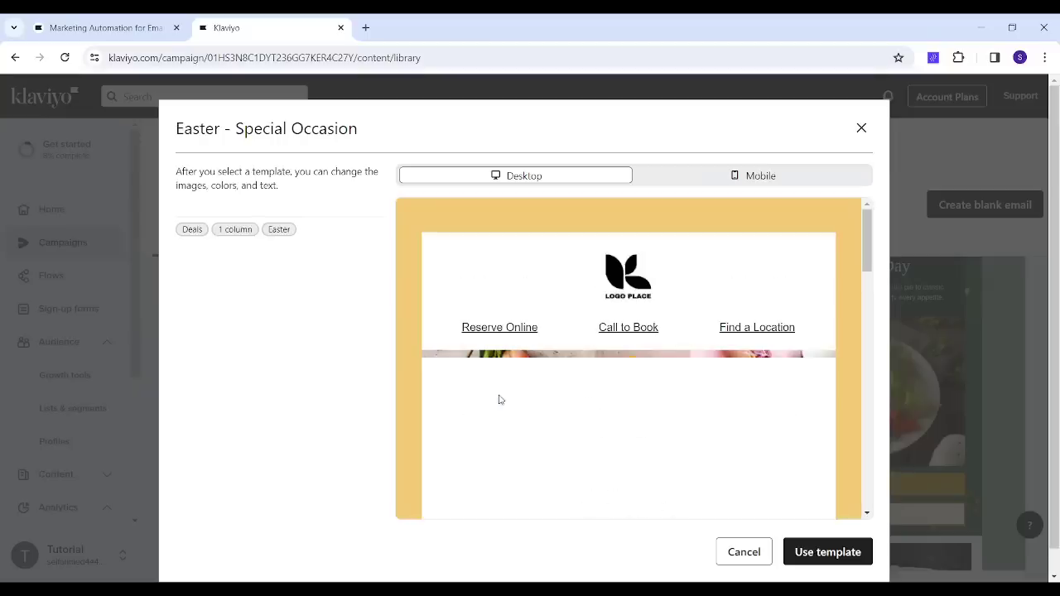
Apply the Easter template and check its overall Styles settings.
left_click(832, 550)
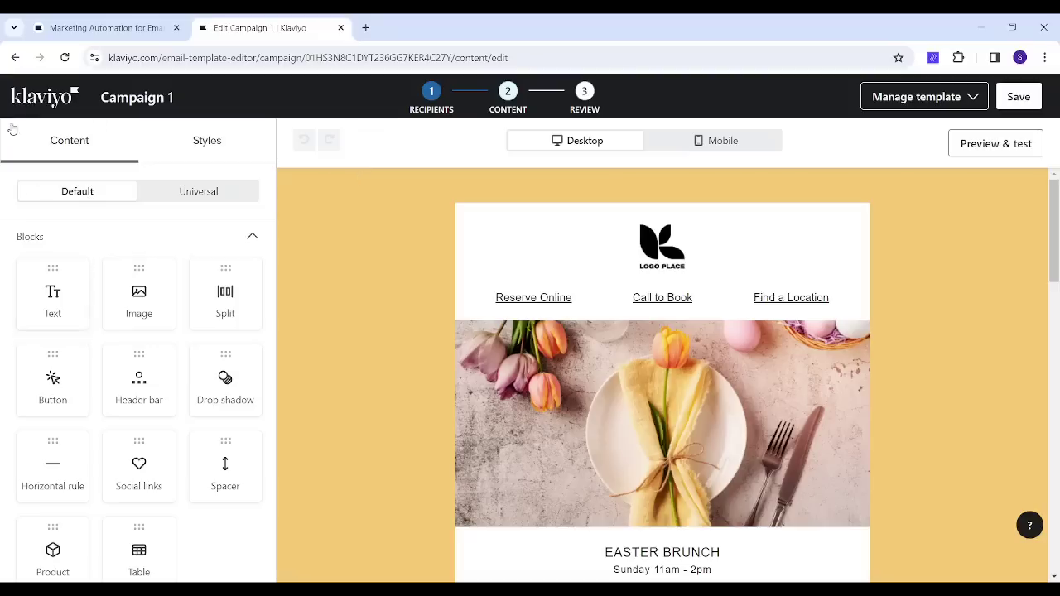
left_click(211, 155)
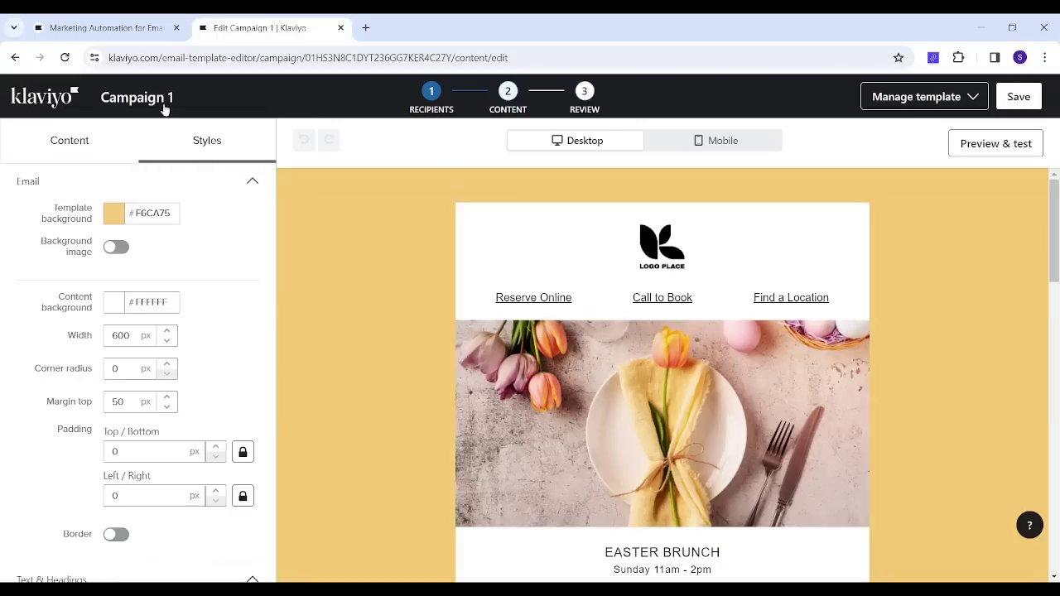
left_click(85, 141)
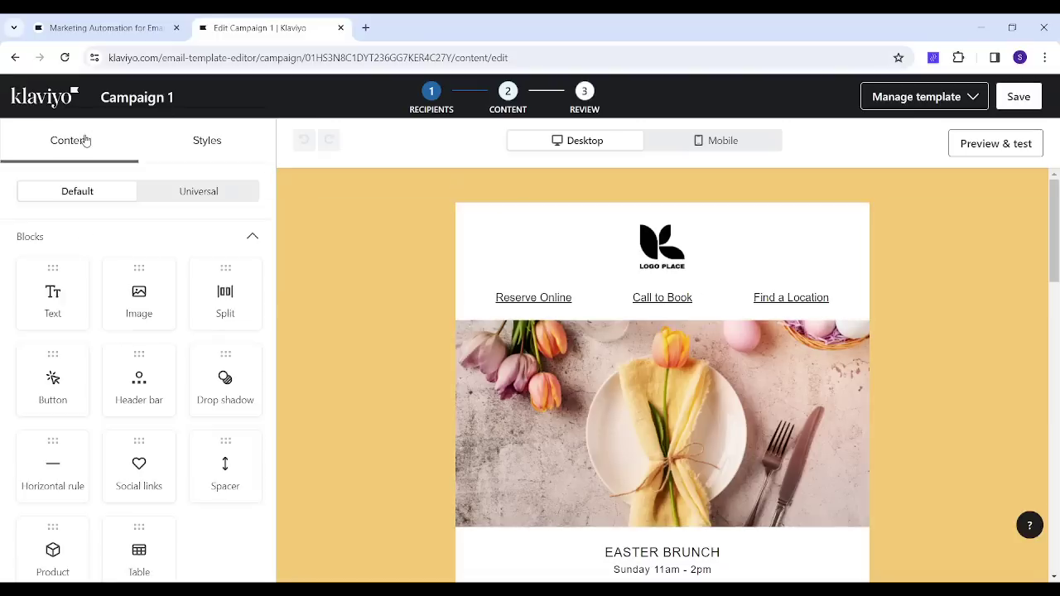
Drop a Text block between the header links and the Easter brunch image.
left_click_drag(61, 290, 539, 323)
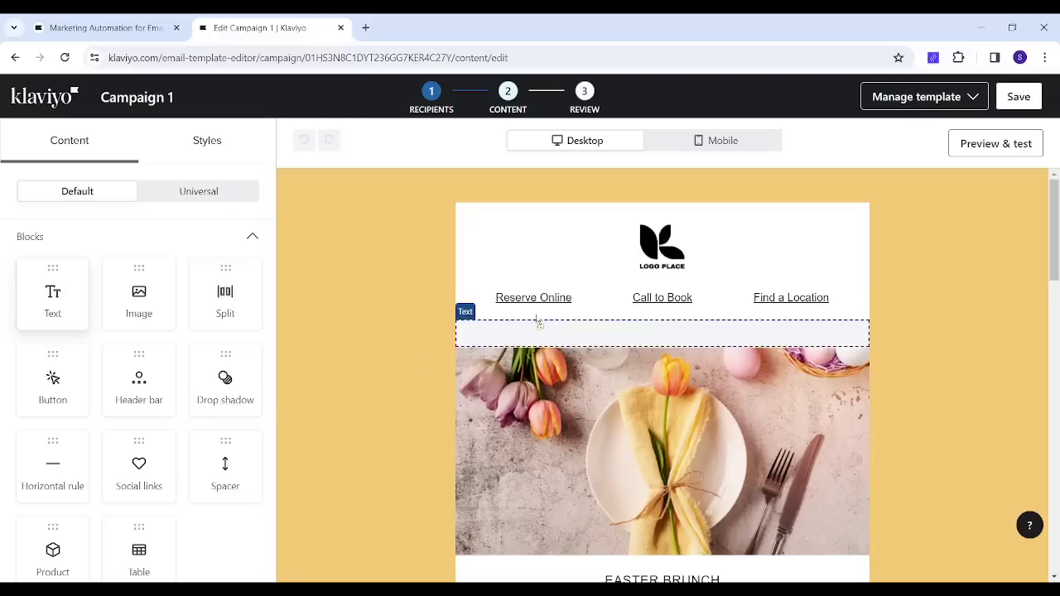
mouse_move(539, 323)
left_mouse_down()
mouse_move(265, 318)
mouse_move(625, 323)
left_mouse_up()
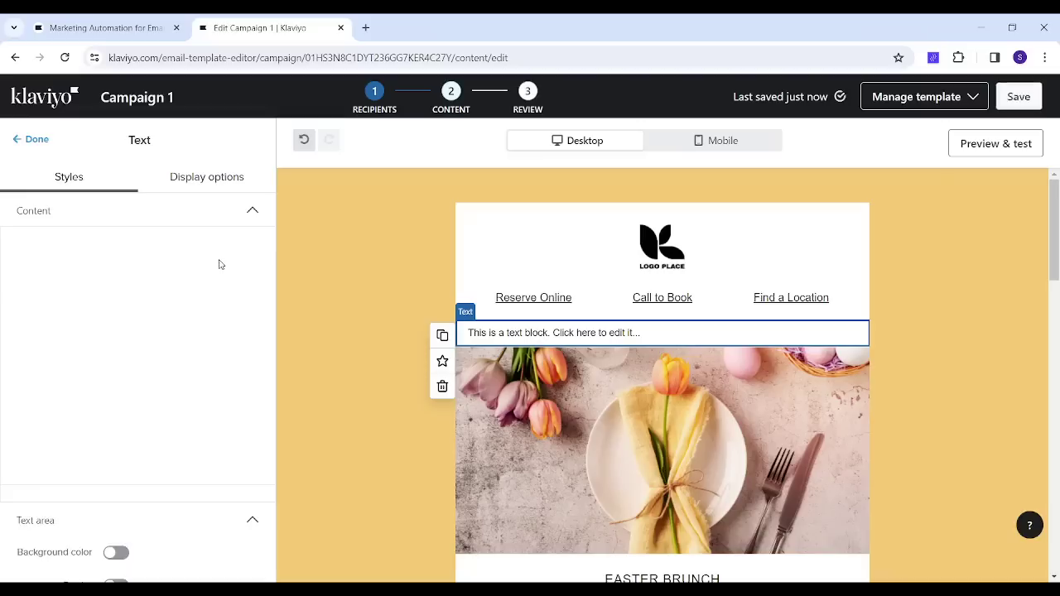
left_click(33, 141)
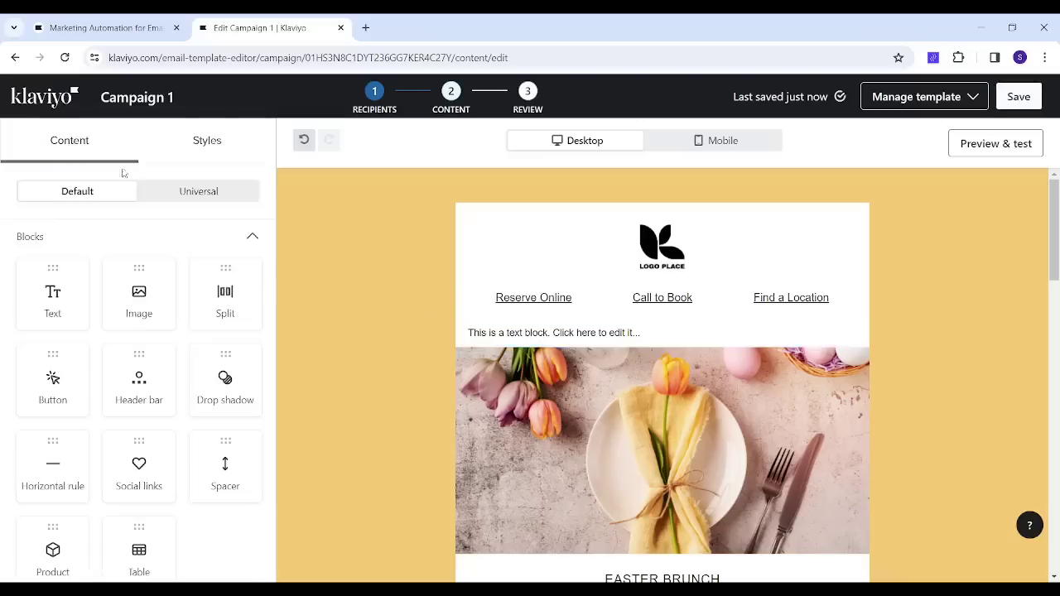
Change the template background from light yellow #F6CA75 to golden brown #A87A22.
left_click(222, 144)
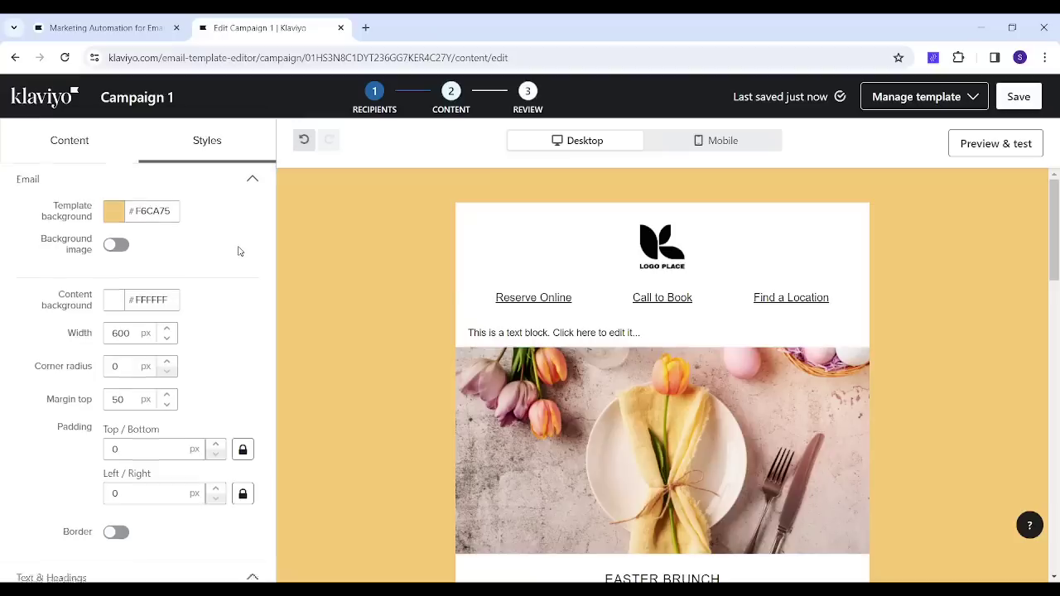
scroll(239, 251, "down", 1)
scroll(238, 251, "up", 1)
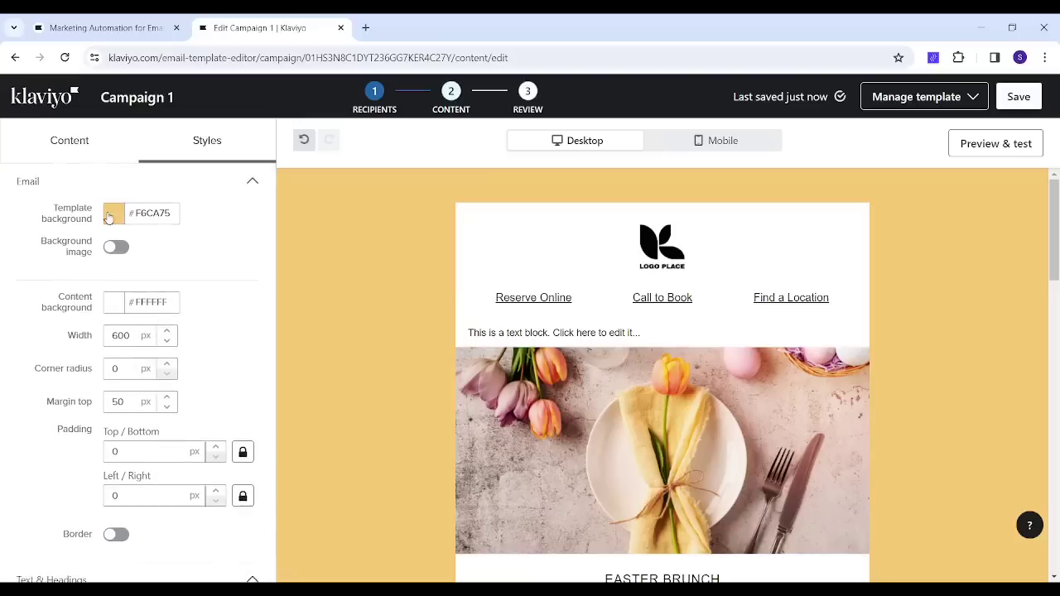
left_click(108, 217)
left_click(221, 265)
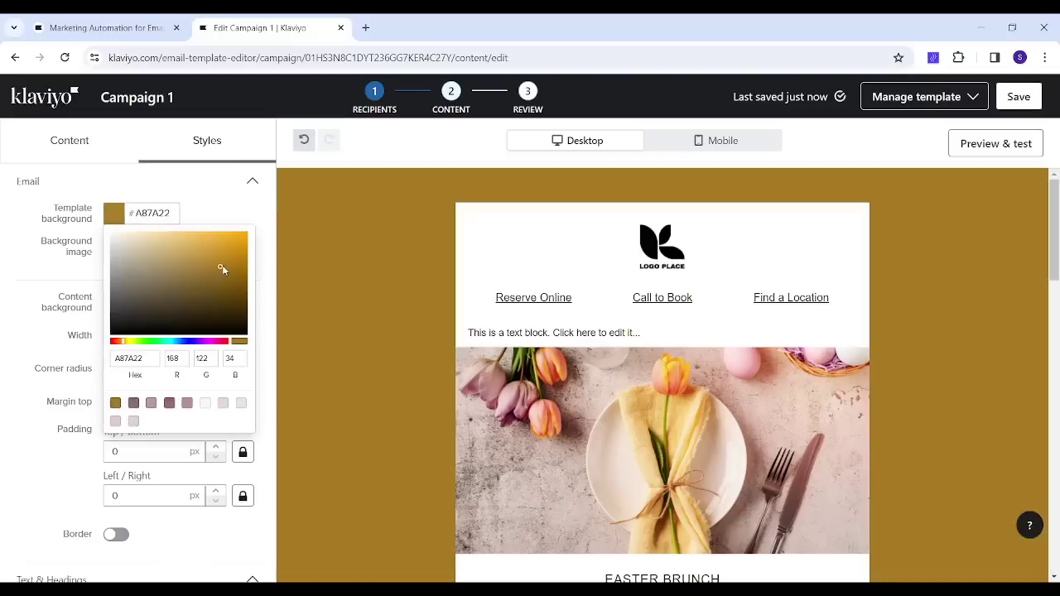
left_click(253, 218)
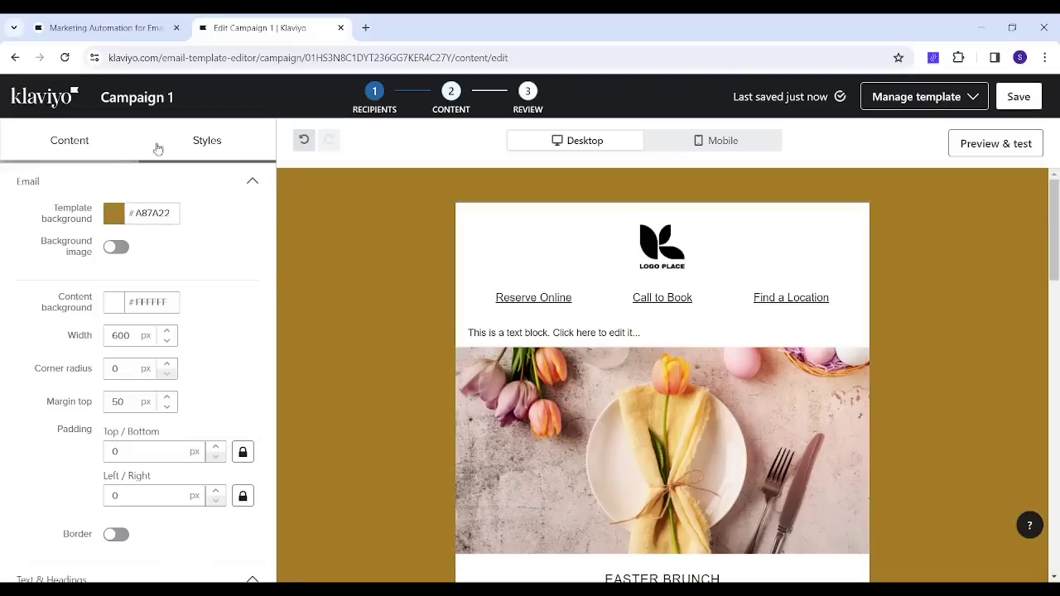
left_click(698, 300)
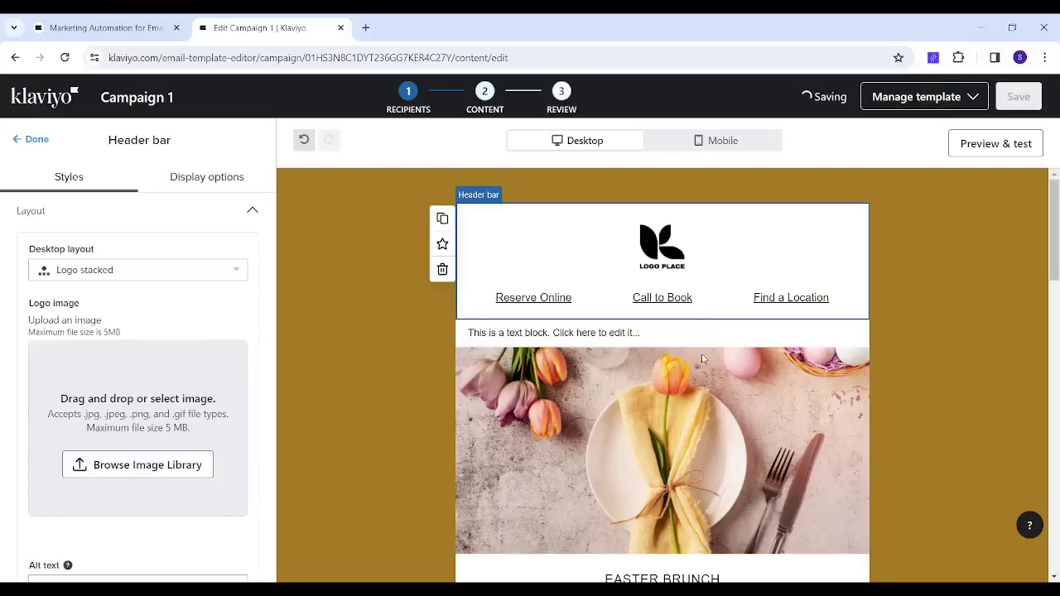
Leave the brunch photo unreplaced and save the edited email design.
left_click(625, 371)
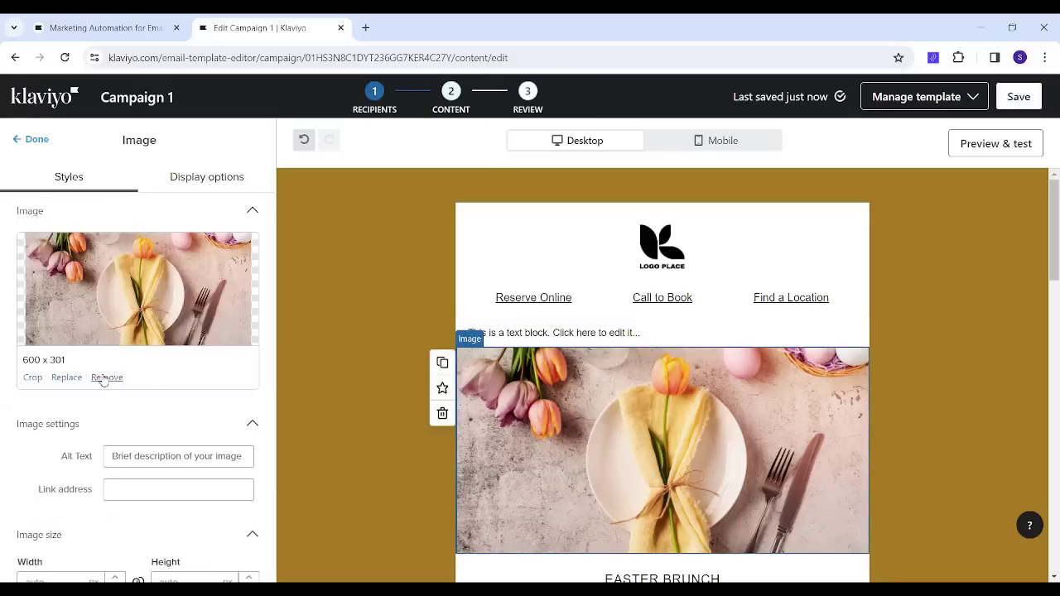
left_click(66, 378)
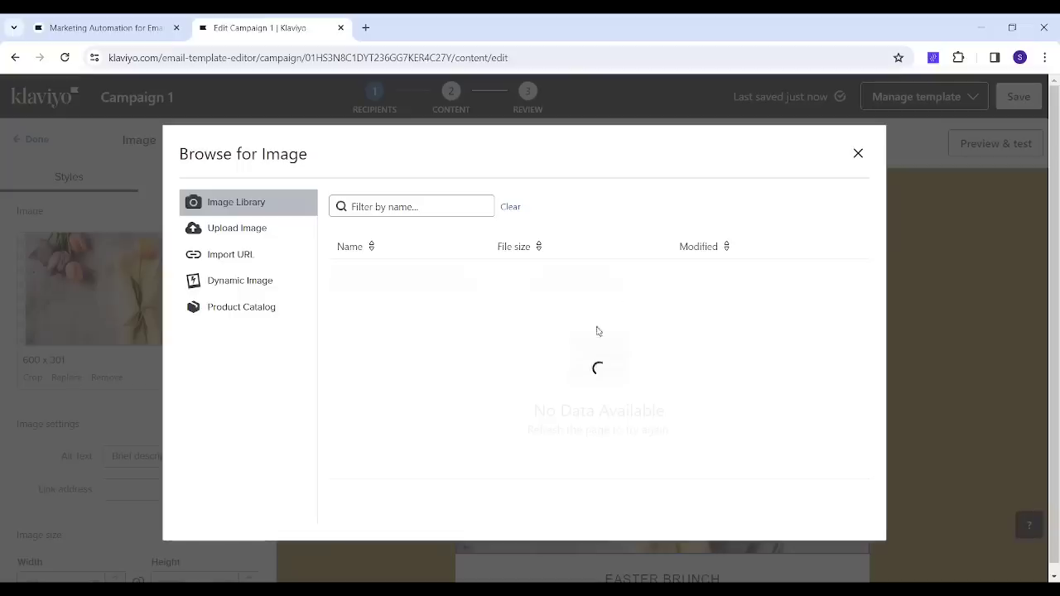
left_click(858, 154)
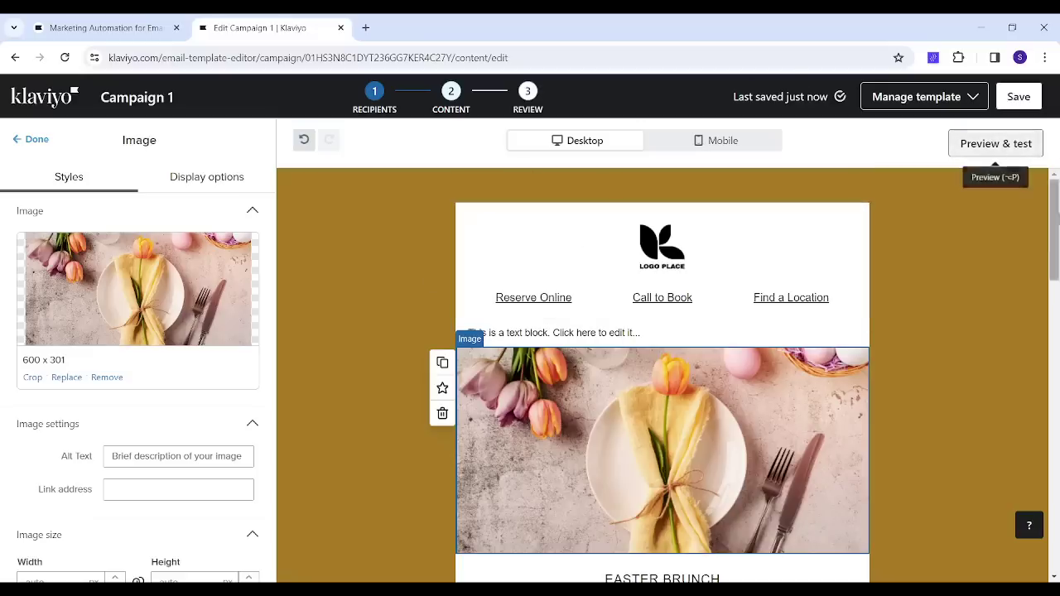
left_click_drag(1054, 224, 1057, 122)
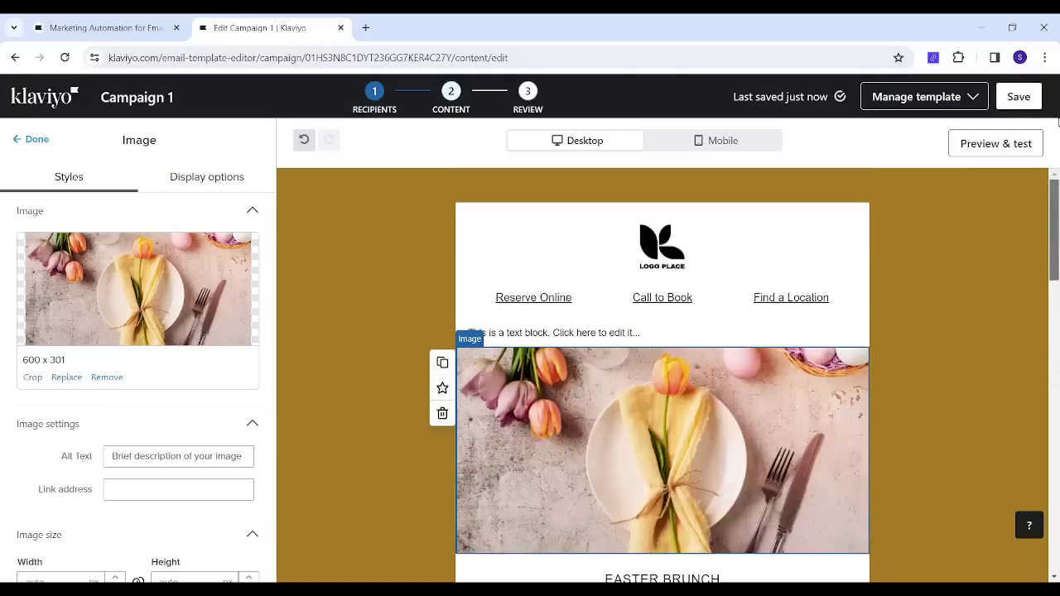
left_click(1024, 96)
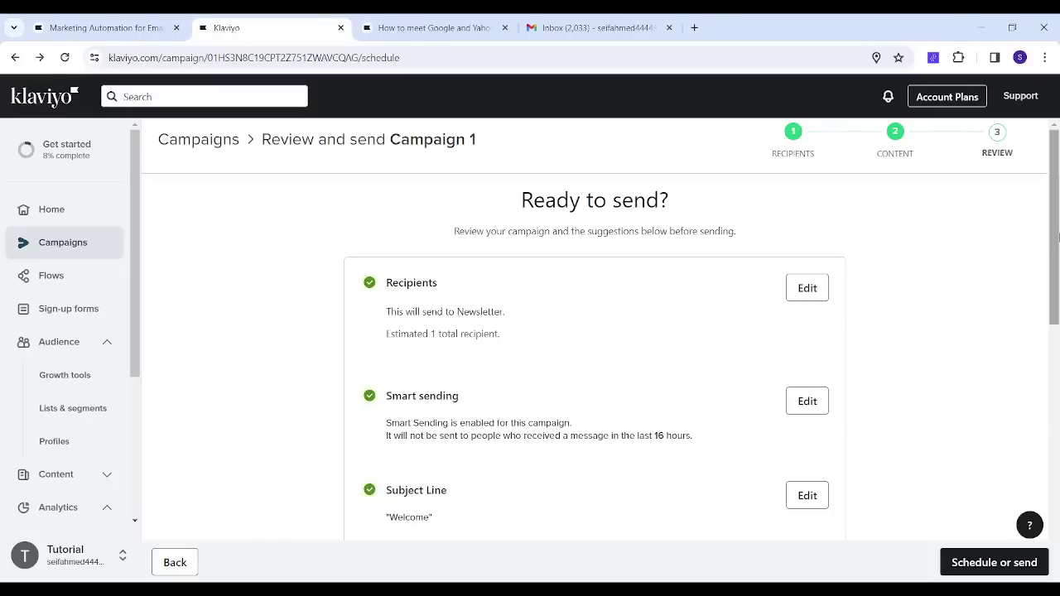
Scroll the Ready to send? checklist to inspect recipients, smart sending and subject.
scroll(464, 299, "down", 1)
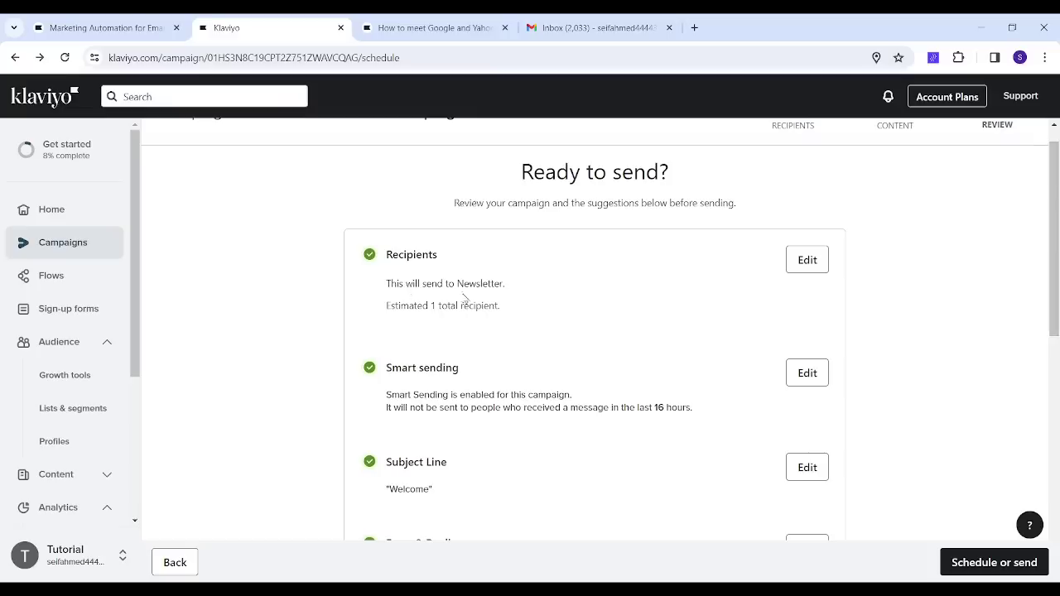
scroll(1058, 303, "down", 1)
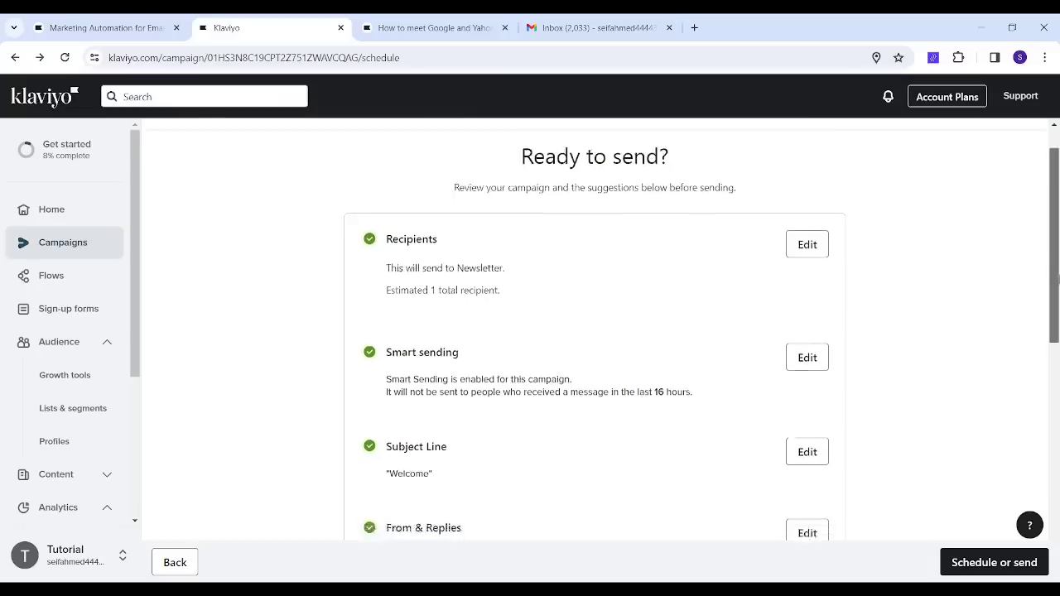
scroll(1057, 304, "down", 1)
scroll(974, 276, "up", 2)
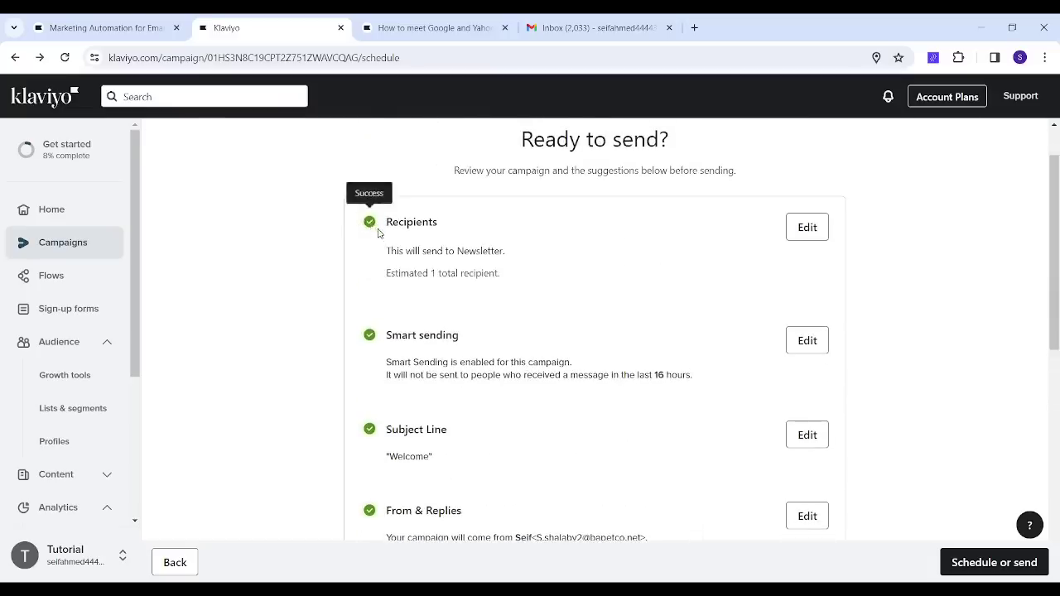
left_click_drag(1054, 187, 1054, 188)
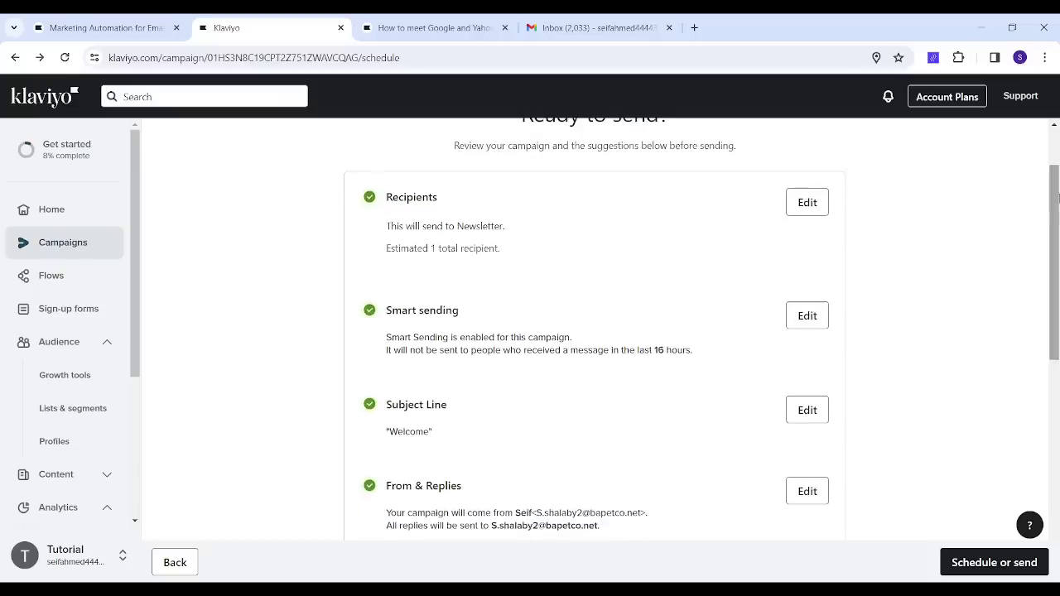
scroll(1054, 189, "up", 1)
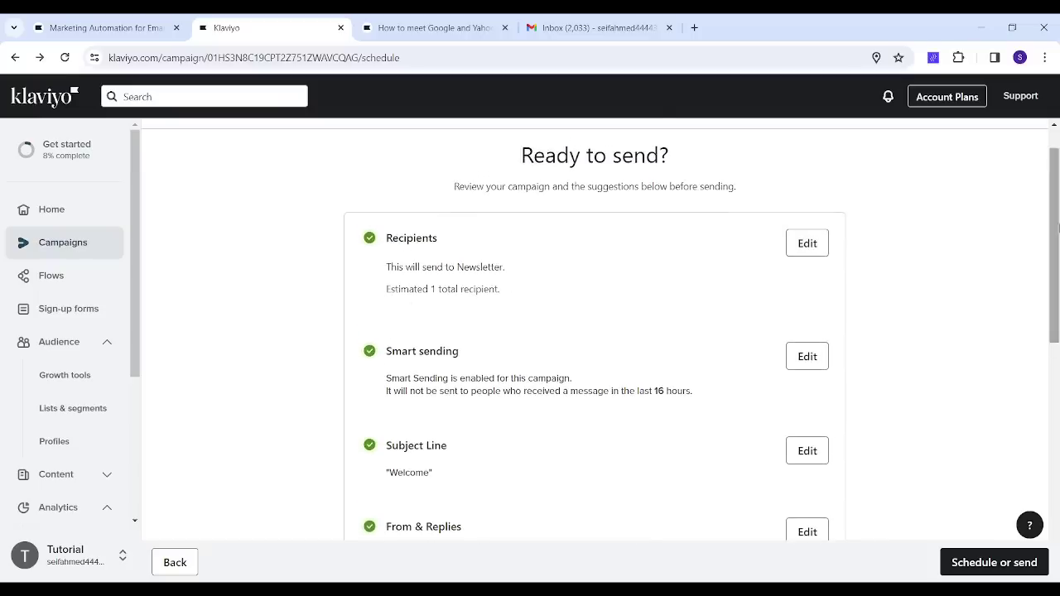
scroll(1056, 222, "up", 1)
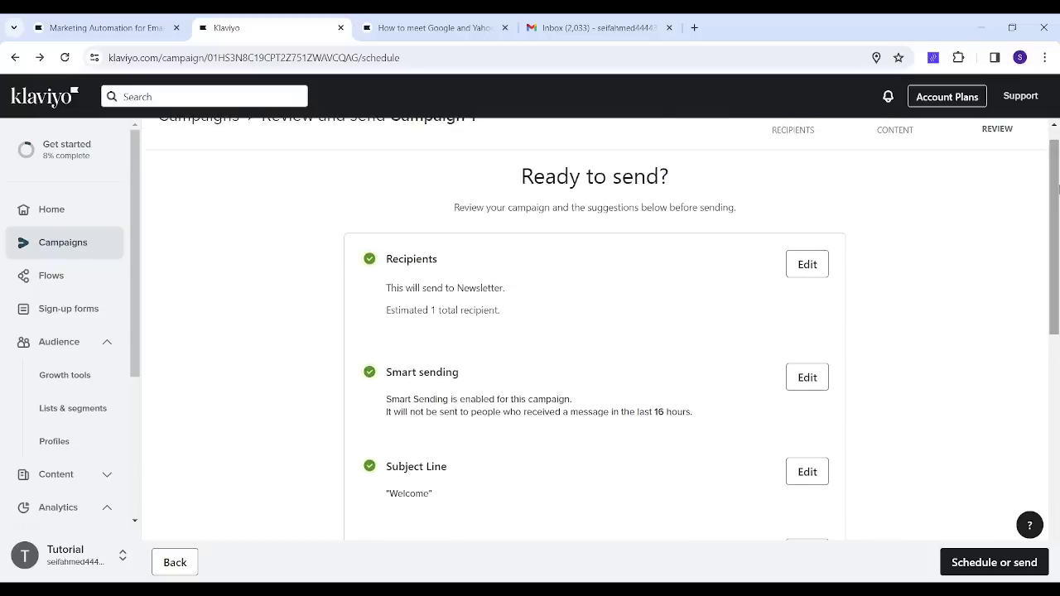
mouse_move(1057, 189)
left_mouse_down()
mouse_move(1056, 428)
mouse_move(1057, 334)
mouse_move(1057, 370)
left_mouse_up()
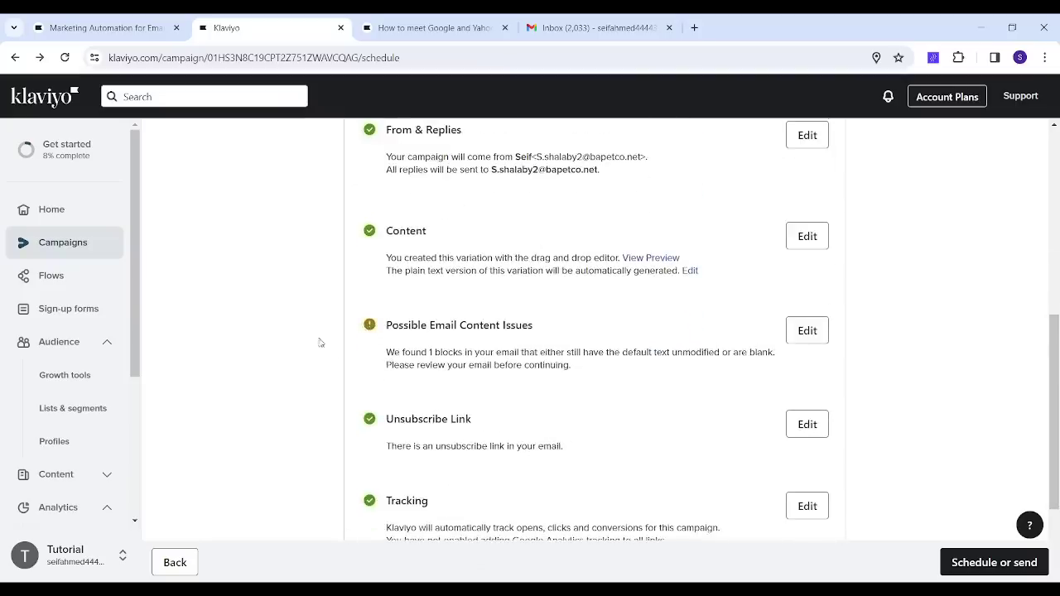
Highlight the unmodified-or-blank block warning, then return to the content step via Edit.
left_click_drag(390, 325, 557, 366)
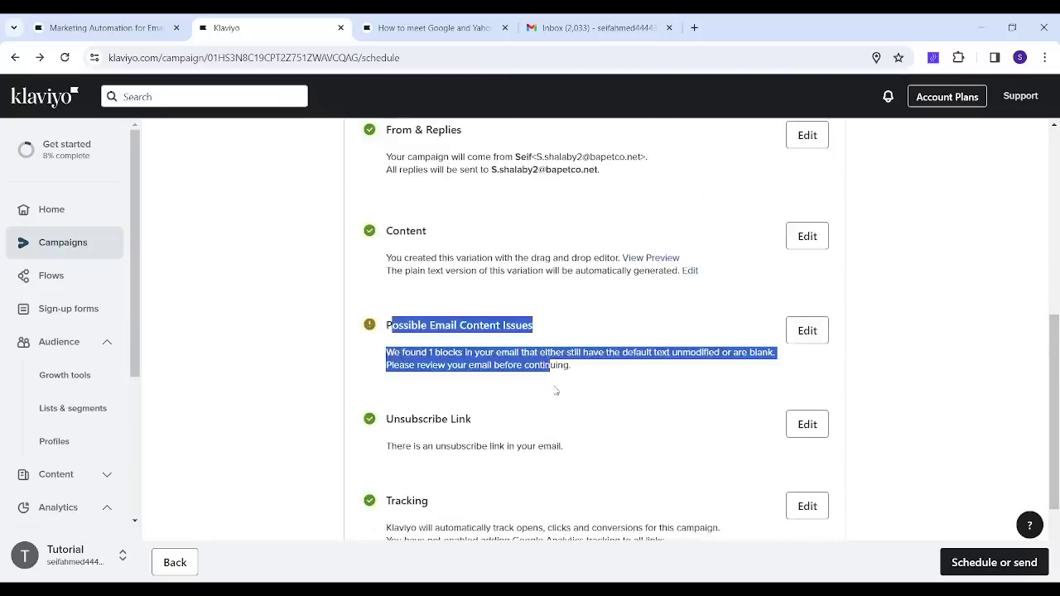
left_click(427, 352)
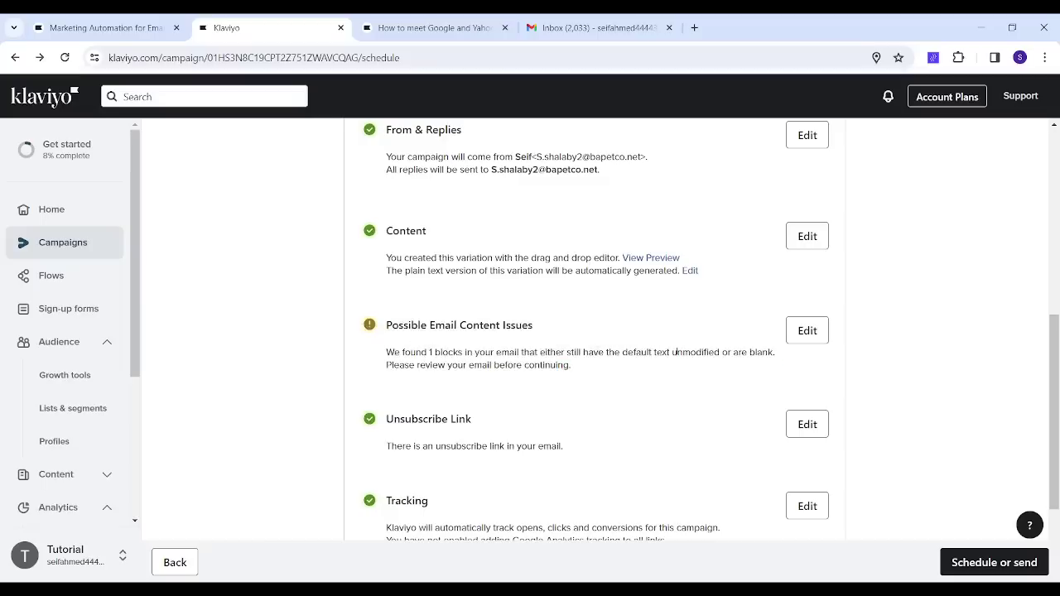
left_click_drag(668, 352, 773, 354)
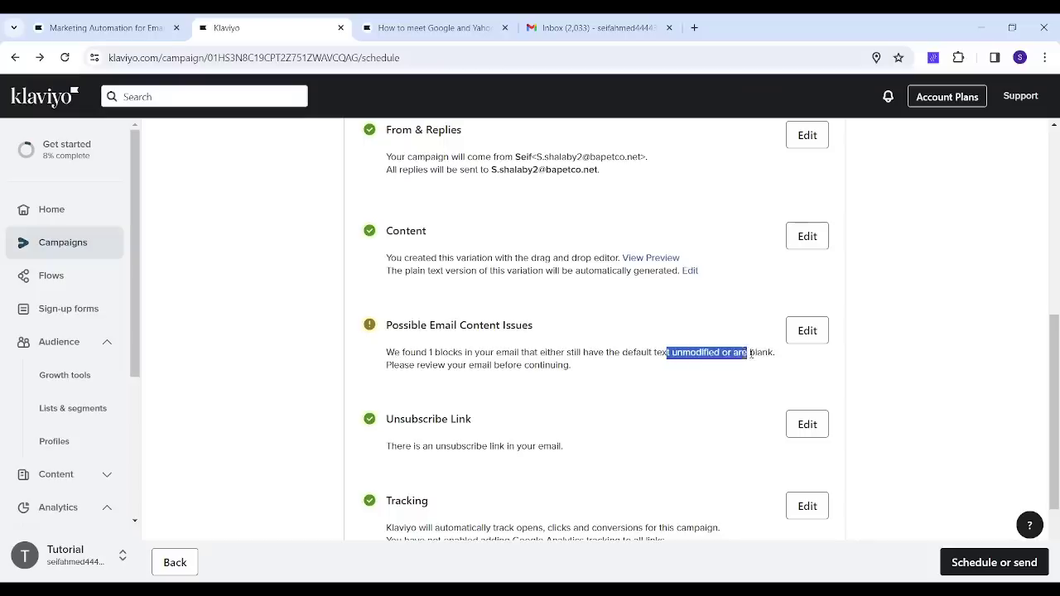
left_click(808, 332)
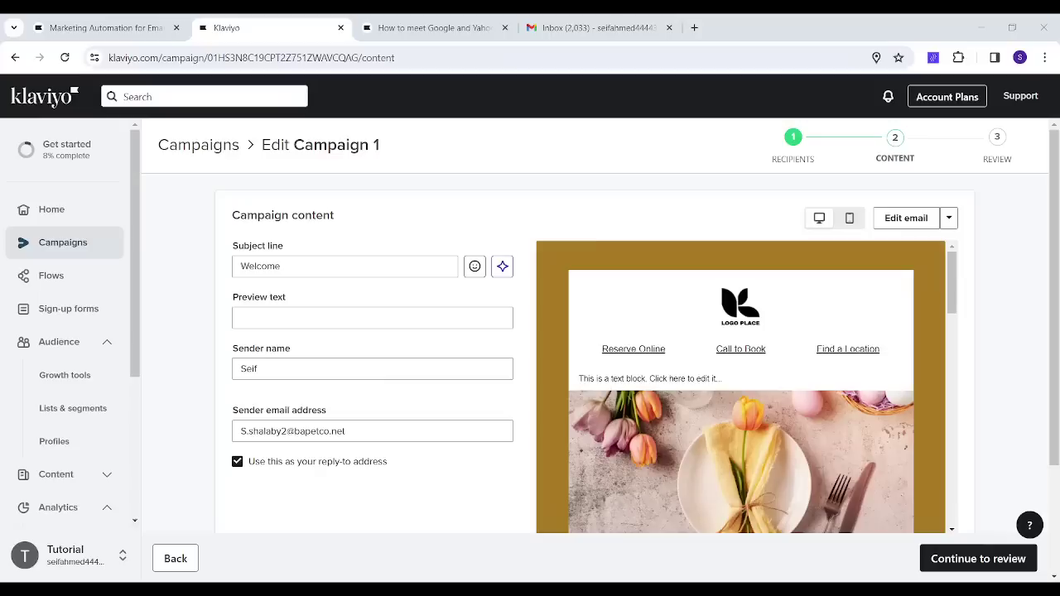
Set the preview text to 'This is a tutorial' and continue to review.
left_click(308, 311)
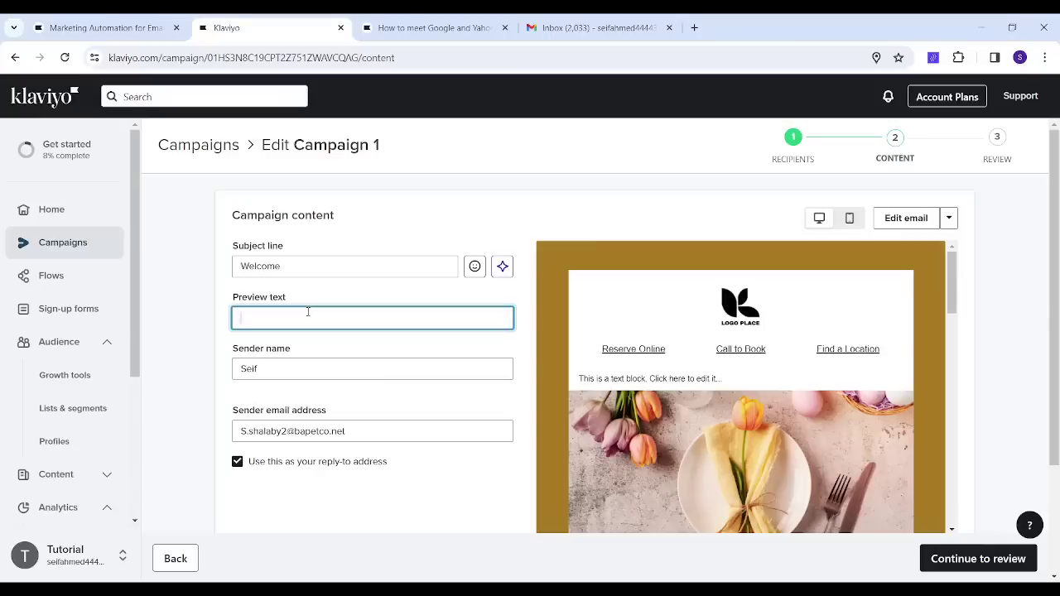
type("This is a tutorial")
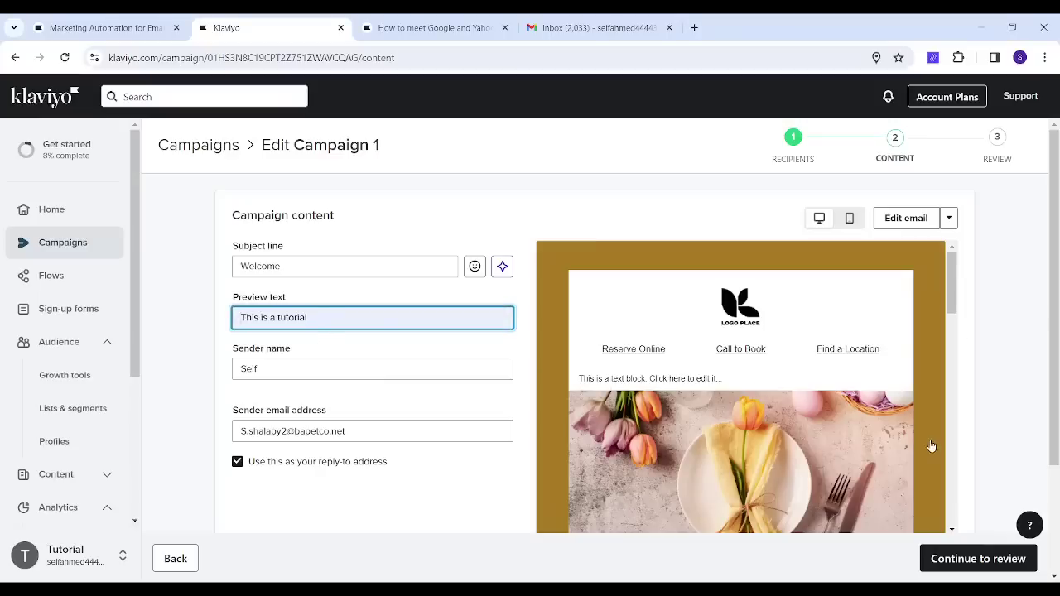
left_click(980, 563)
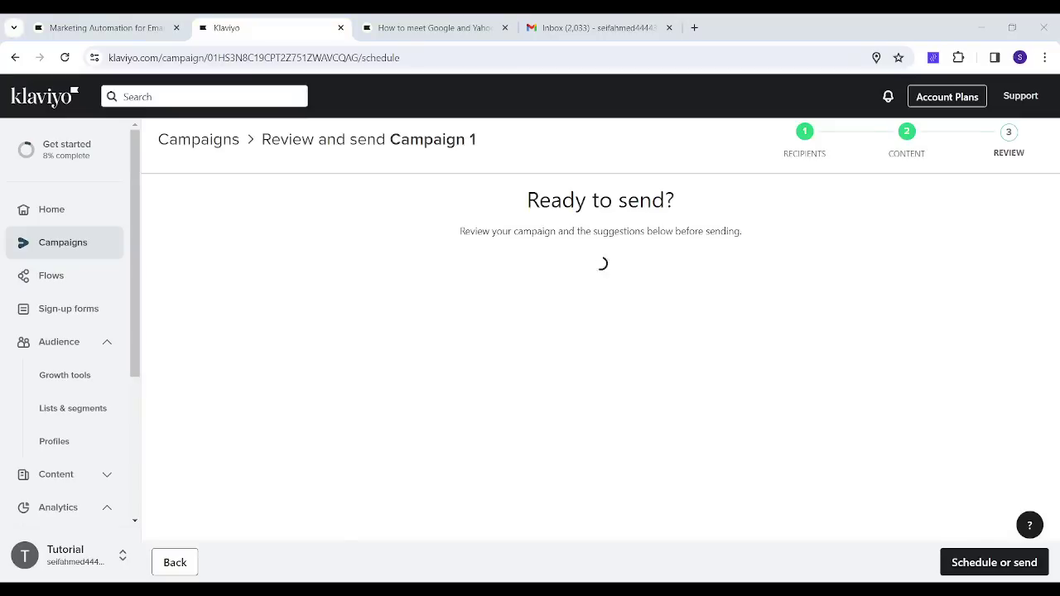
Scroll the review checklist to confirm content, unsubscribe link and tracking are green.
left_click_drag(1054, 257, 1056, 489)
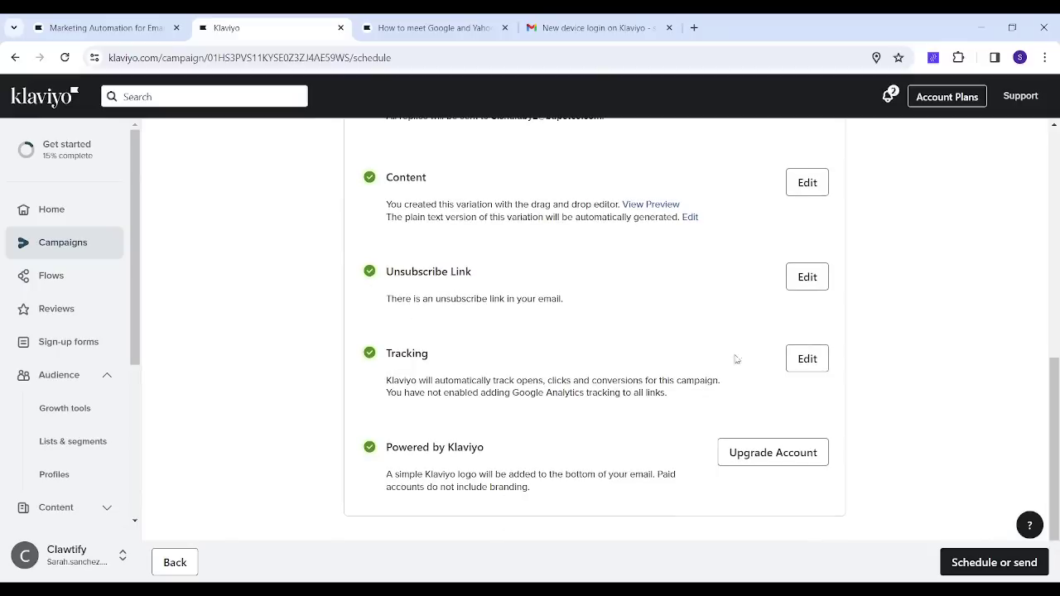
Bring up the Schedule or send dialog for Campaign 1.
left_click(962, 562)
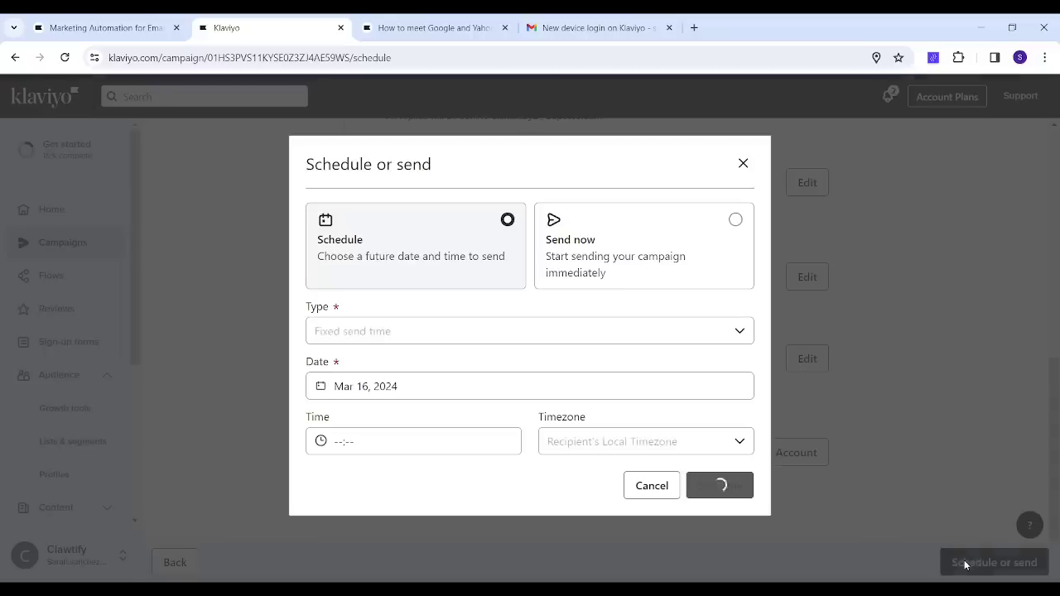